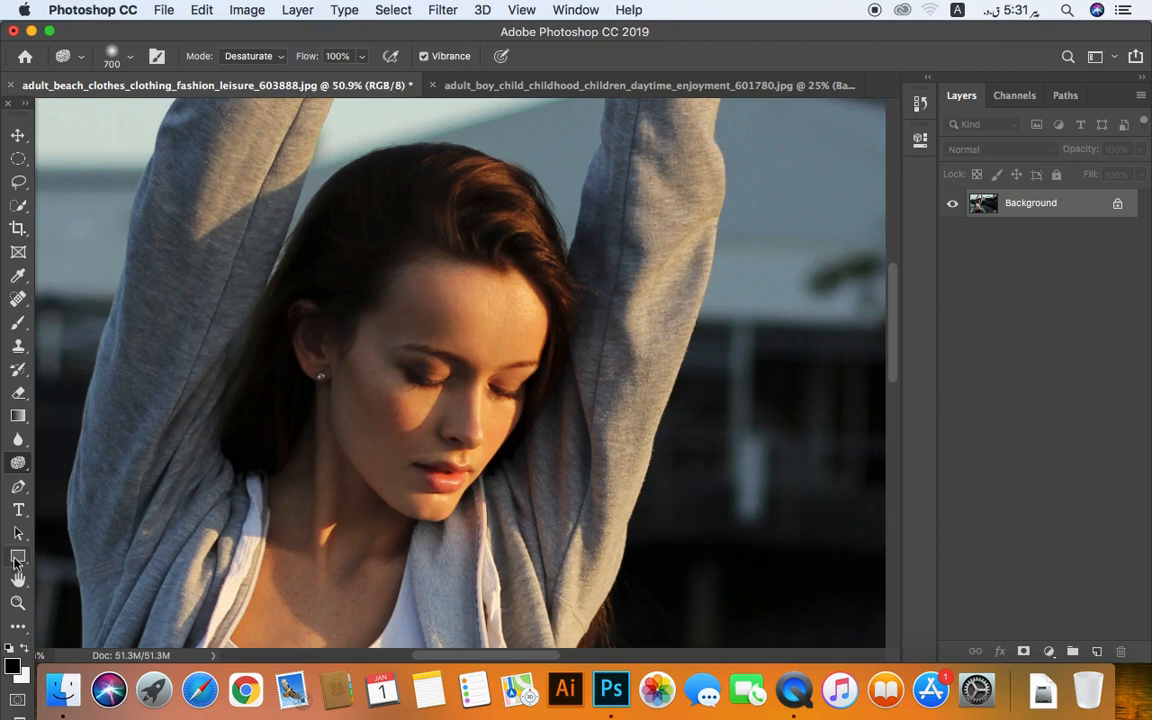
Switch to the Dodge tool and brush over the woman's forehead and face in the Midtones range.
right_click(22, 467)
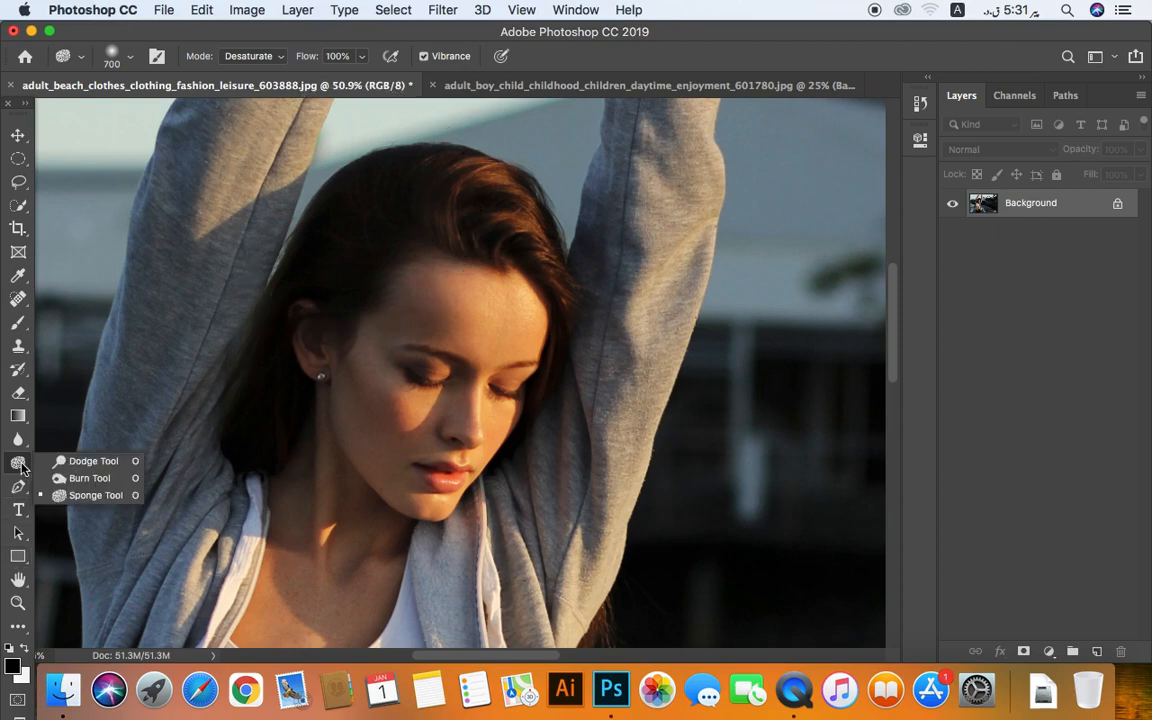
click(90, 461)
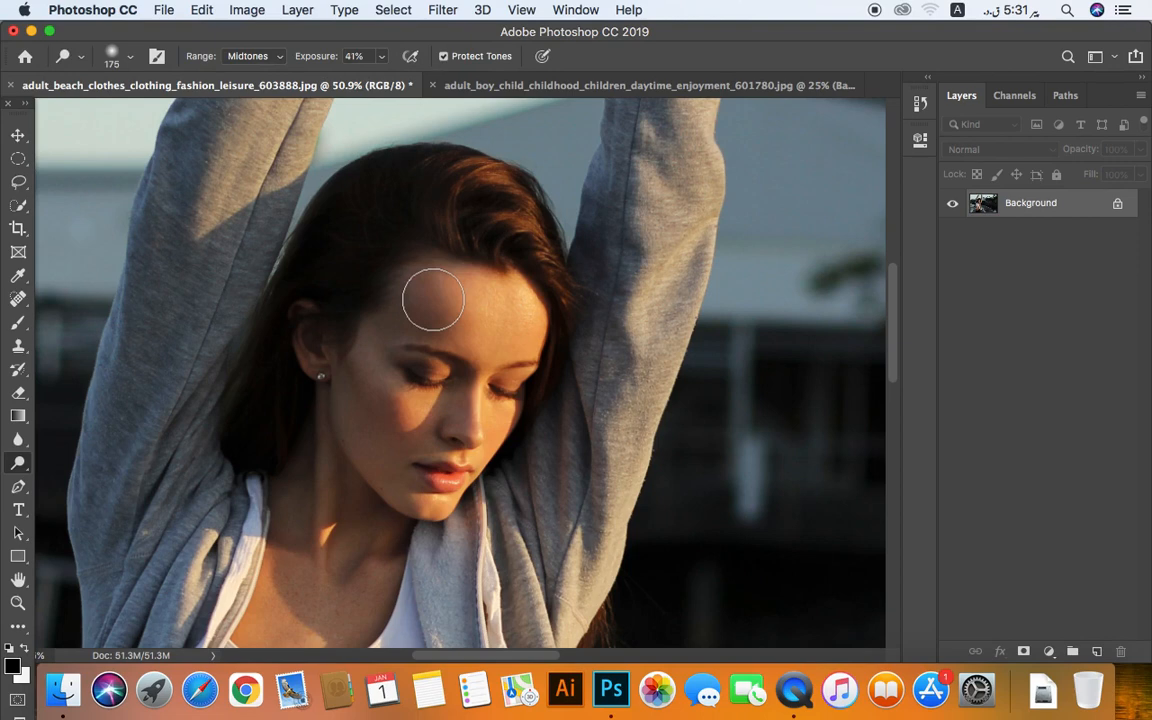
mouse_move(433, 300)
mouse_down()
mouse_move(464, 337)
mouse_move(504, 302)
mouse_move(485, 421)
mouse_move(504, 378)
mouse_move(505, 339)
mouse_move(475, 450)
mouse_move(494, 450)
mouse_move(516, 424)
mouse_up()
Try dodging the woman's forehead with the range set to Shadows, and undo the stroke.
click(248, 57)
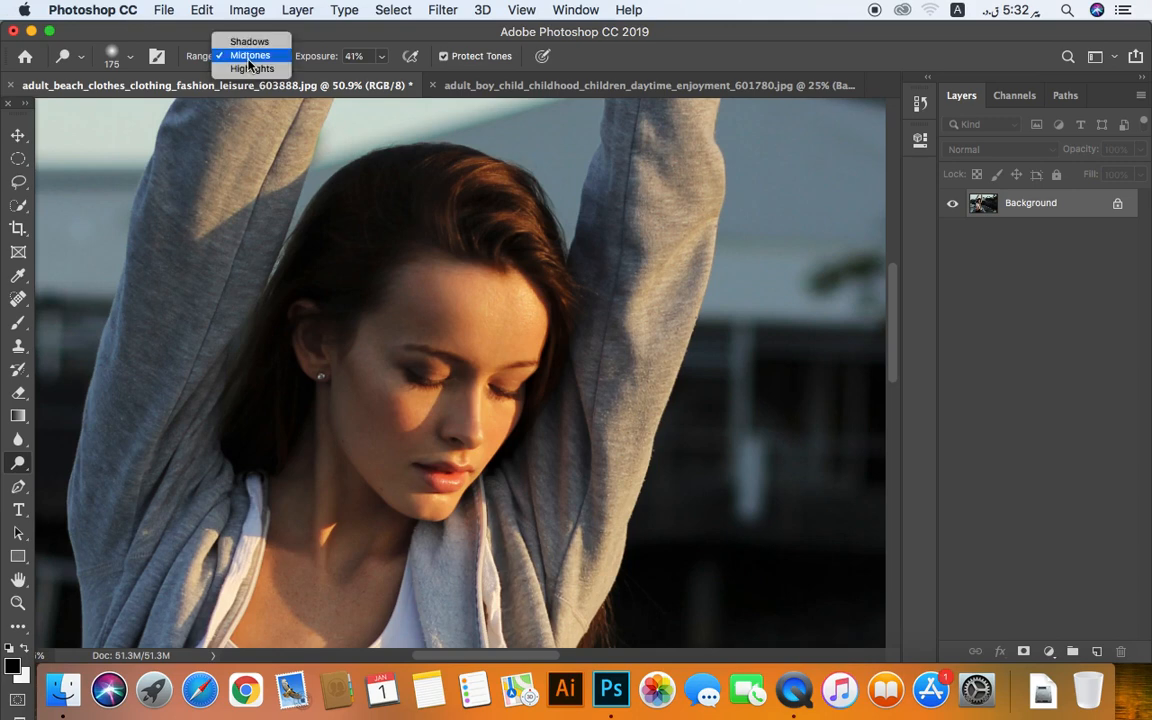
click(250, 42)
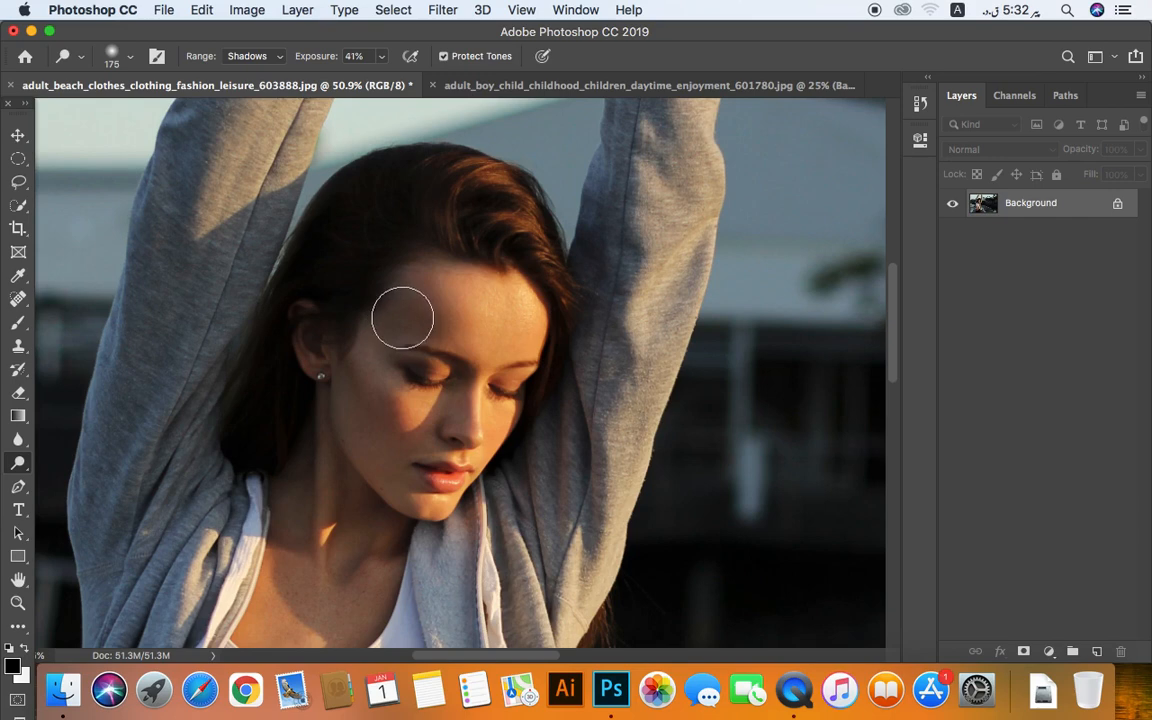
drag(402, 318, 425, 298)
key(super+z)
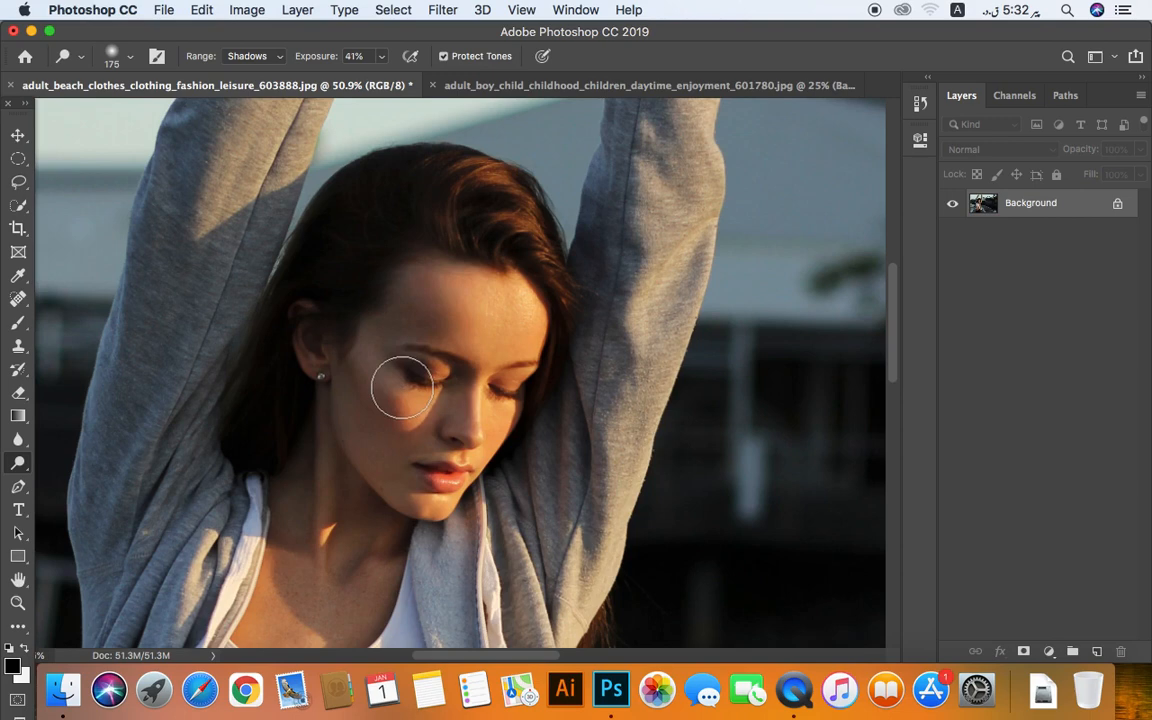
Duplicate the Background layer of the woman's photo.
key(super+j)
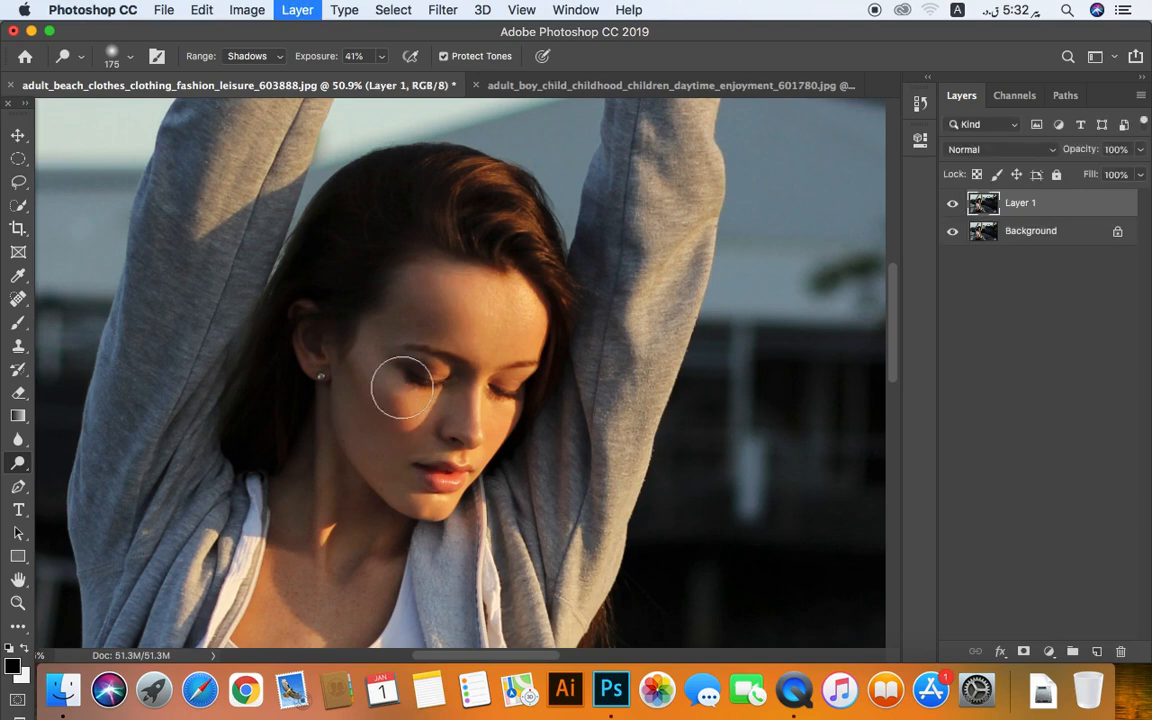
Try dodging the forehead on the duplicated layer with the range set to Highlights, and undo the stroke.
click(248, 56)
click(250, 55)
click(250, 56)
click(240, 80)
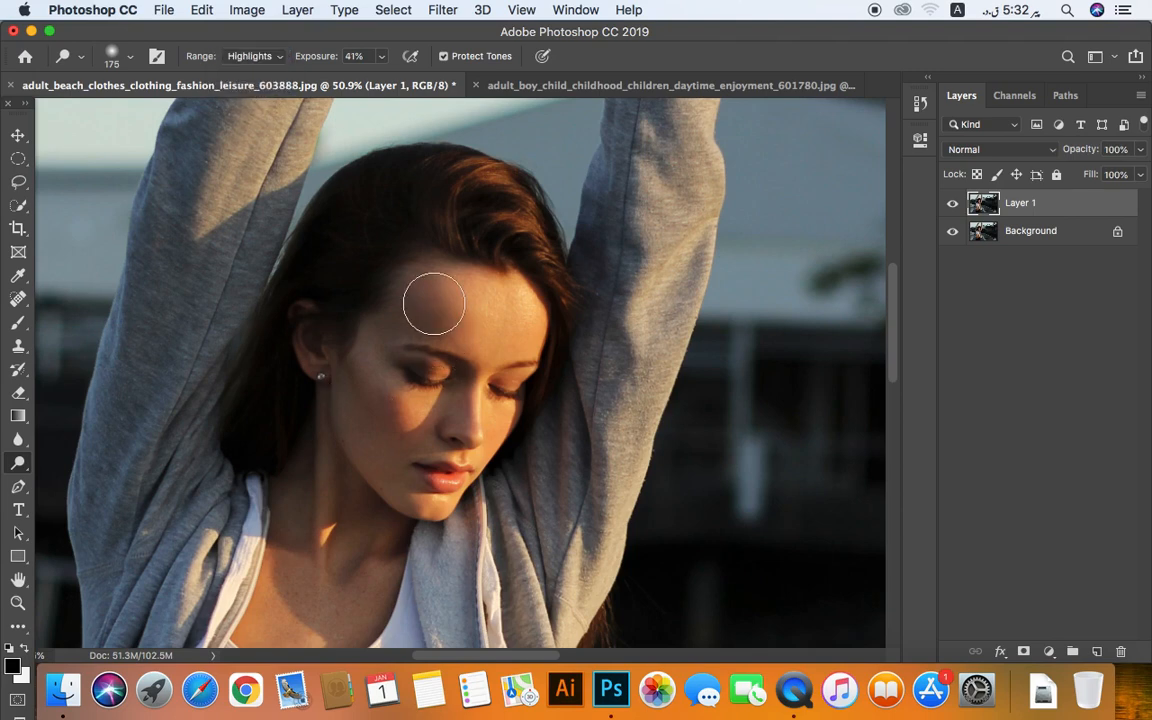
mouse_move(434, 304)
mouse_down()
mouse_move(435, 348)
mouse_move(410, 350)
mouse_move(386, 431)
mouse_move(418, 318)
mouse_move(380, 443)
mouse_move(395, 523)
mouse_move(408, 432)
mouse_move(462, 301)
mouse_move(447, 350)
mouse_up()
key(super+z)
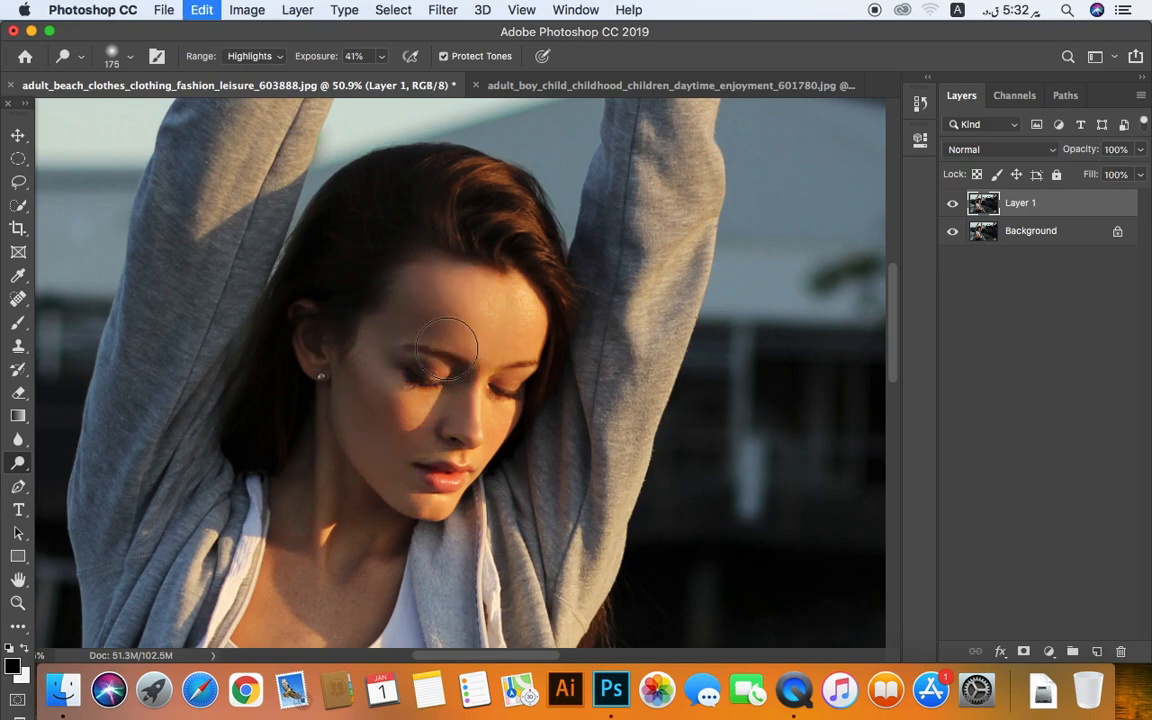
Set the Dodge range to Midtones and, after a trial stroke on the forehead at 100% exposure, set the exposure to 40%.
click(240, 56)
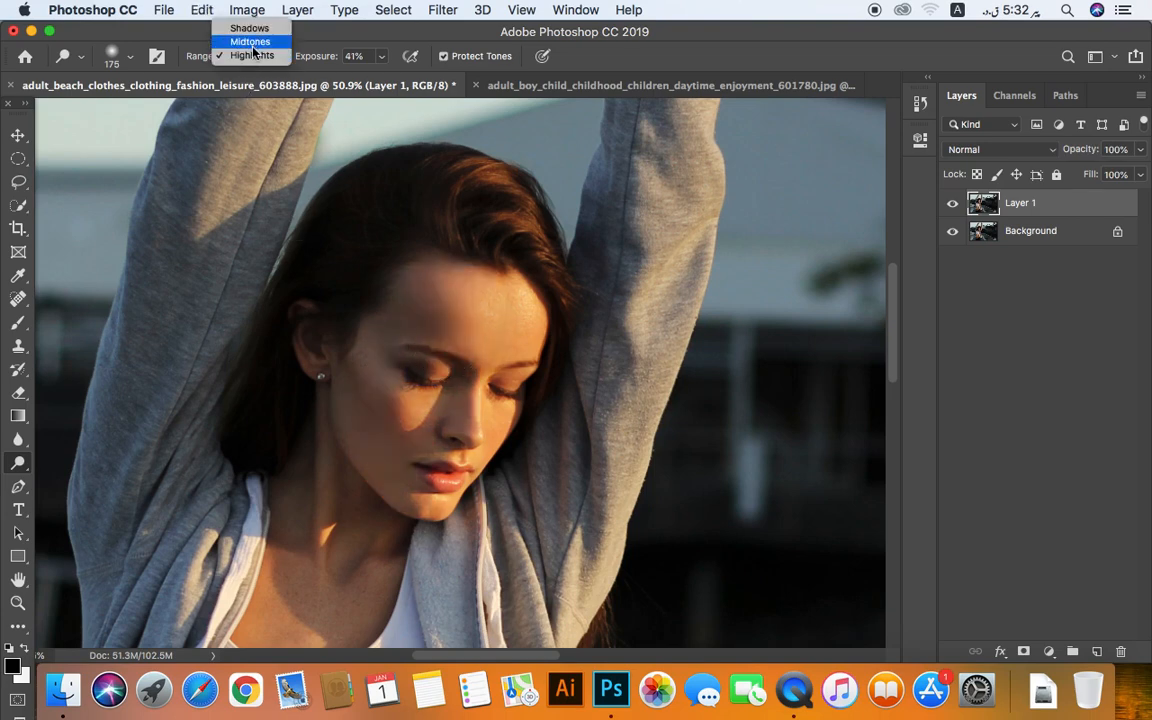
click(252, 43)
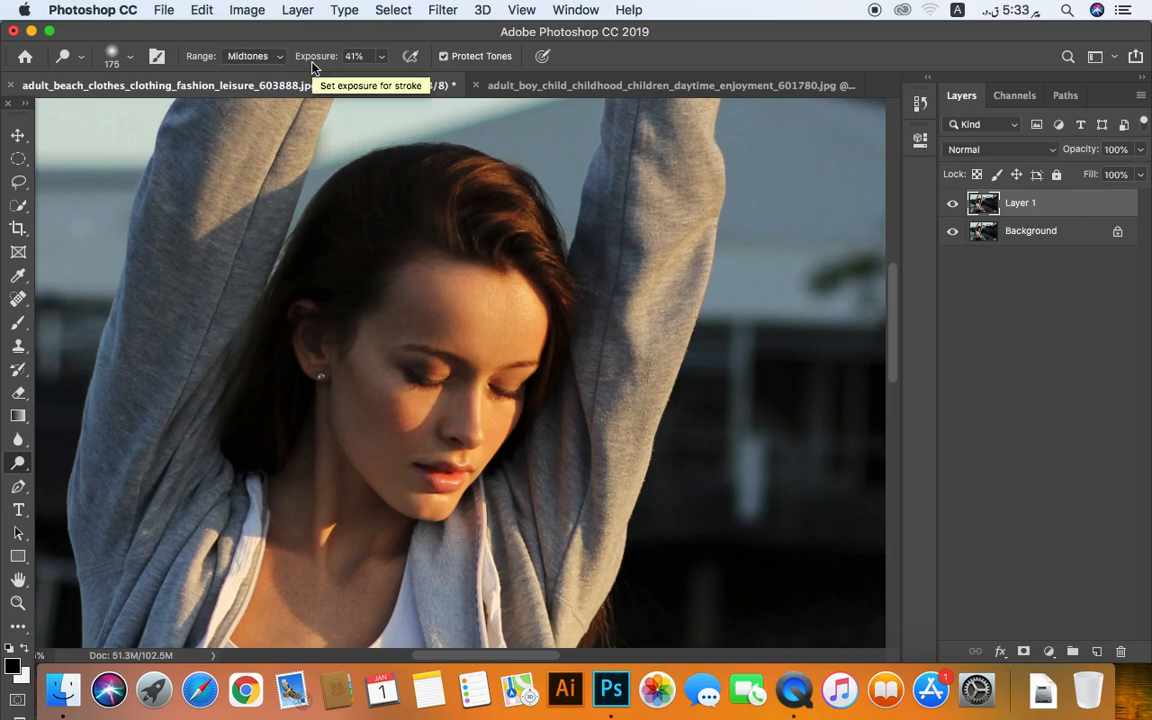
click(381, 56)
drag(381, 79, 430, 78)
mouse_move(430, 315)
mouse_down()
mouse_move(432, 367)
mouse_move(403, 393)
mouse_move(407, 368)
mouse_move(447, 361)
mouse_move(401, 372)
mouse_move(383, 429)
mouse_move(373, 405)
mouse_move(395, 455)
mouse_move(452, 286)
mouse_move(474, 346)
mouse_up()
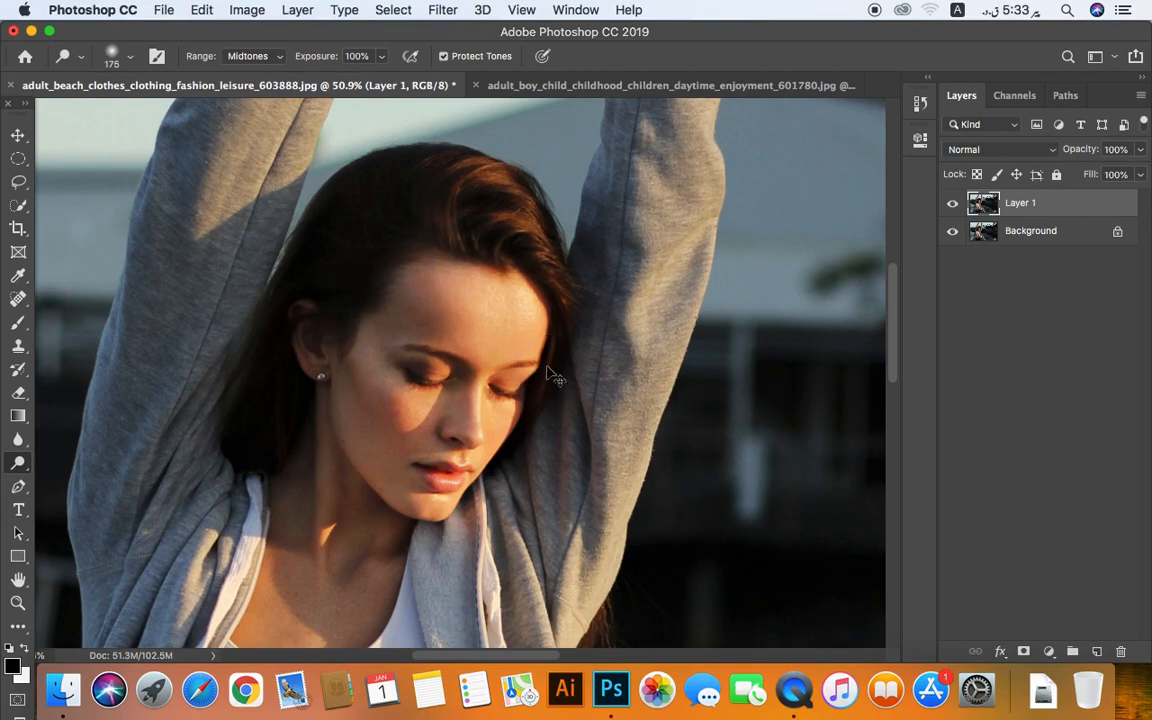
drag(302, 57, 273, 67)
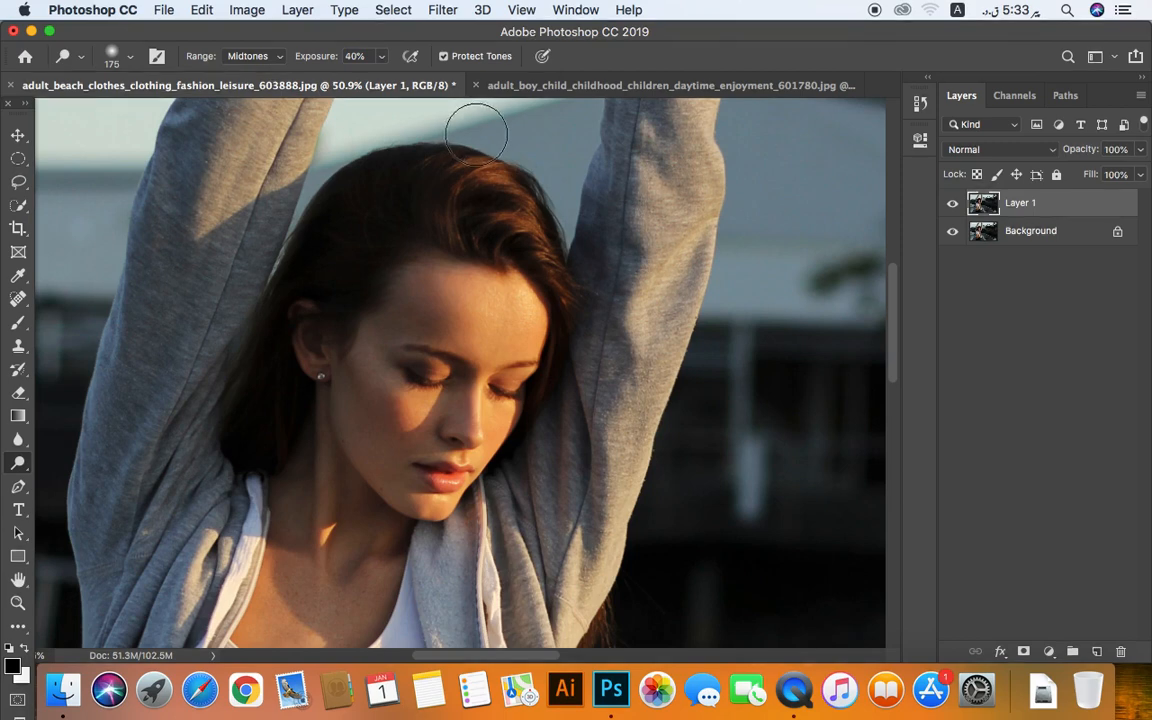
Try dodging the face with Protect Tones off, undo the stroke and turn Protect Tones back on.
click(444, 57)
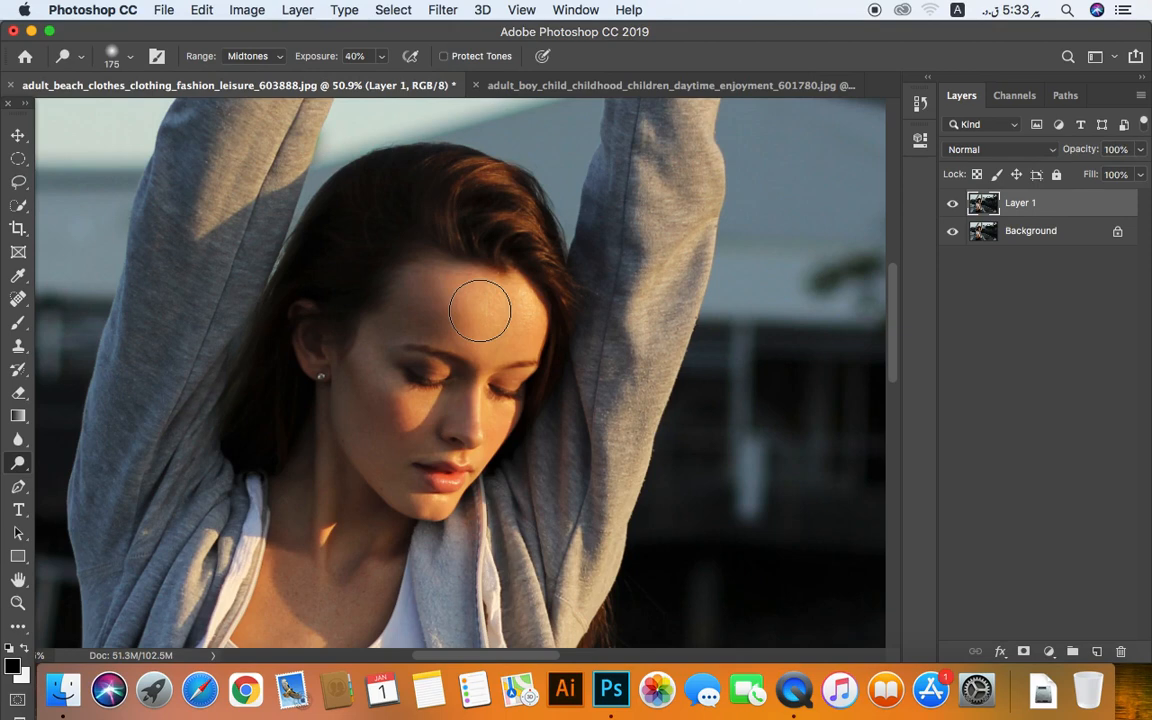
mouse_move(480, 311)
mouse_down()
mouse_move(486, 352)
mouse_move(442, 431)
mouse_move(454, 471)
mouse_move(438, 433)
mouse_move(419, 476)
mouse_move(350, 427)
mouse_move(384, 489)
mouse_move(407, 479)
mouse_move(427, 418)
mouse_move(468, 379)
mouse_move(482, 423)
mouse_move(522, 378)
mouse_move(482, 382)
mouse_move(455, 462)
mouse_move(435, 475)
mouse_move(413, 464)
mouse_move(431, 478)
mouse_move(442, 373)
mouse_move(478, 344)
mouse_move(453, 261)
mouse_up()
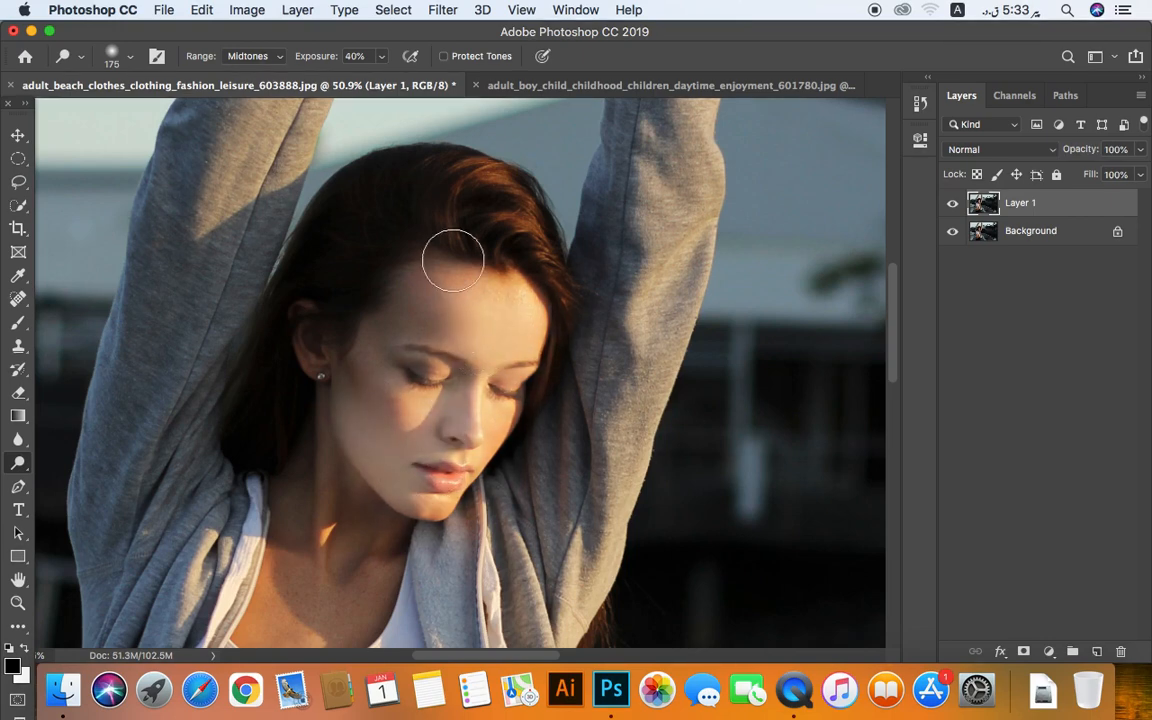
key(super+z)
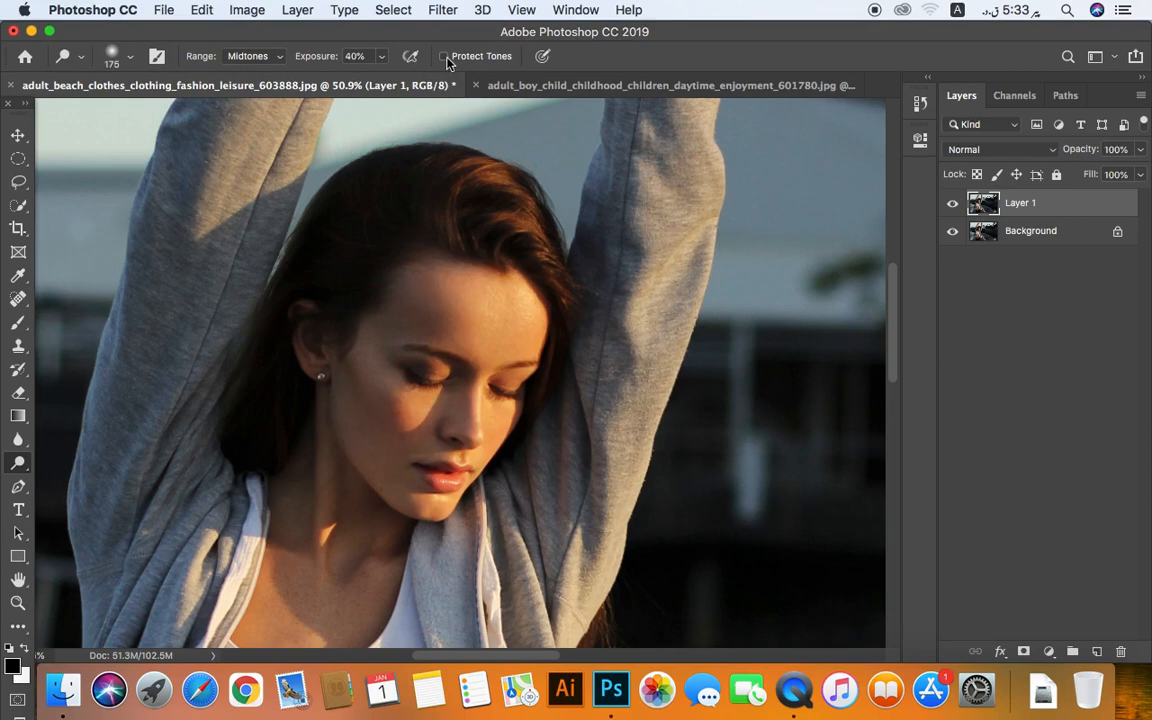
click(444, 57)
Lighten the woman's forehead, face and neck with Dodge strokes, and toggle Layer 1's visibility to compare before and after.
mouse_move(449, 148)
mouse_down()
mouse_move(435, 188)
mouse_move(453, 303)
mouse_move(483, 309)
mouse_move(504, 290)
mouse_up()
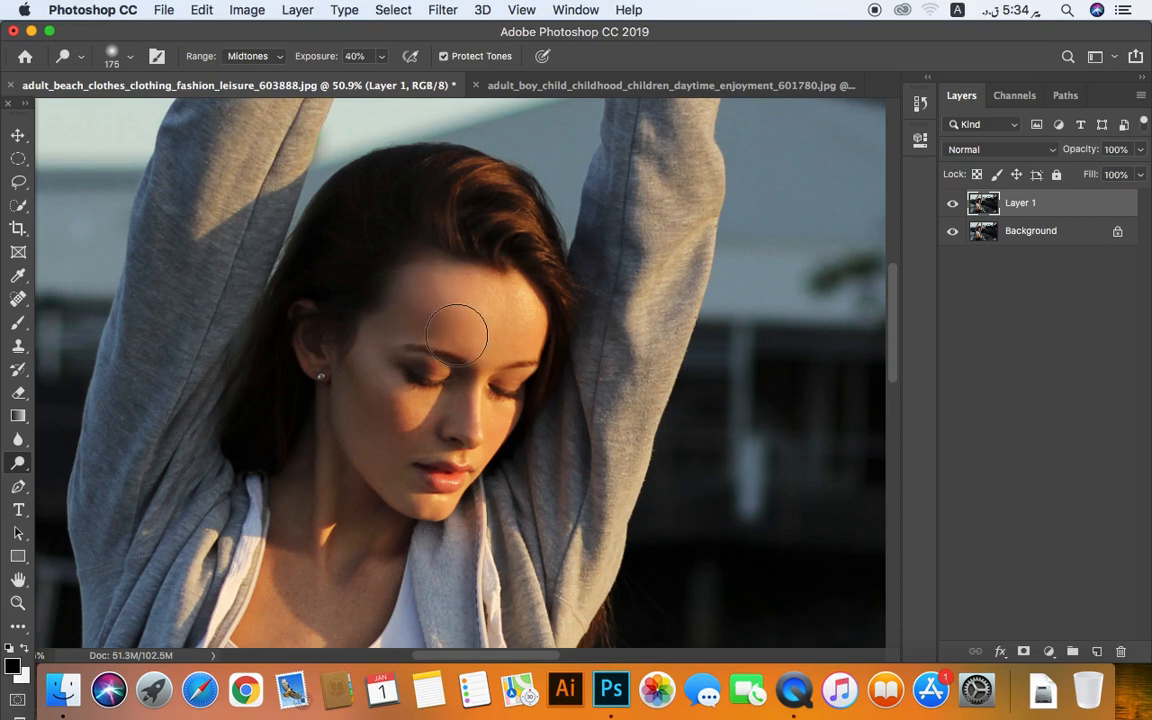
mouse_move(457, 335)
mouse_down()
mouse_move(386, 339)
mouse_move(339, 405)
mouse_move(386, 362)
mouse_move(402, 313)
mouse_move(388, 388)
mouse_move(366, 414)
mouse_move(402, 500)
mouse_move(358, 436)
mouse_move(347, 378)
mouse_move(353, 446)
mouse_move(397, 503)
mouse_move(419, 499)
mouse_move(465, 362)
mouse_move(455, 409)
mouse_move(462, 366)
mouse_move(437, 341)
mouse_move(386, 355)
mouse_move(353, 411)
mouse_move(347, 532)
mouse_move(330, 510)
mouse_move(313, 424)
mouse_move(314, 578)
mouse_move(287, 463)
mouse_move(305, 495)
mouse_move(360, 513)
mouse_move(397, 560)
mouse_up()
mouse_move(347, 498)
mouse_down()
mouse_move(352, 586)
mouse_move(386, 607)
mouse_move(303, 586)
mouse_move(383, 598)
mouse_move(335, 480)
mouse_move(340, 470)
mouse_move(370, 495)
mouse_move(385, 490)
mouse_up()
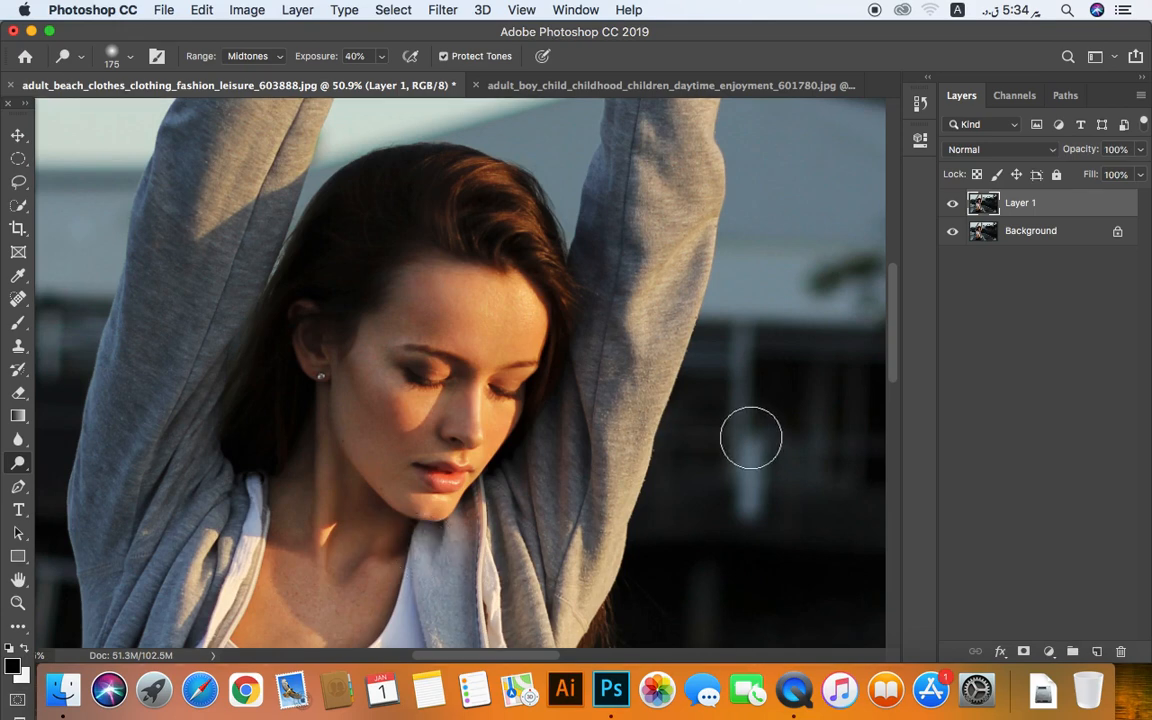
click(952, 205)
click(952, 205)
click(952, 205)
click(952, 205)
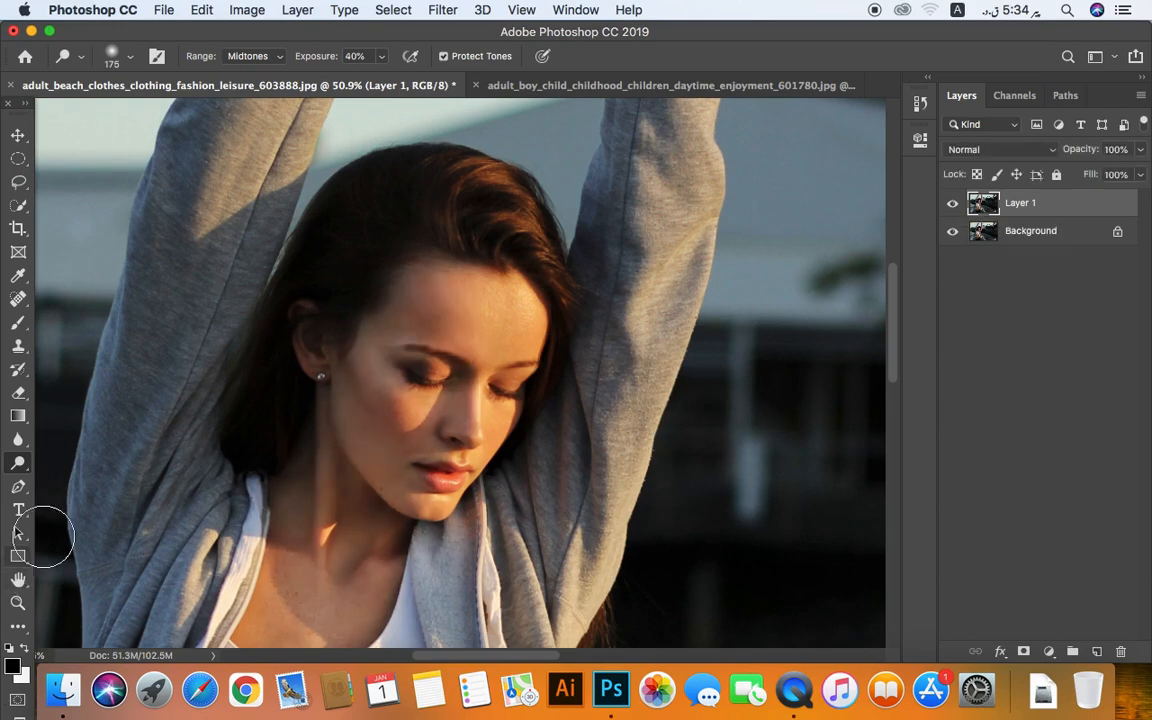
Switch to the Burn tool and darken the woman's forehead with a Midtones stroke.
click(21, 465)
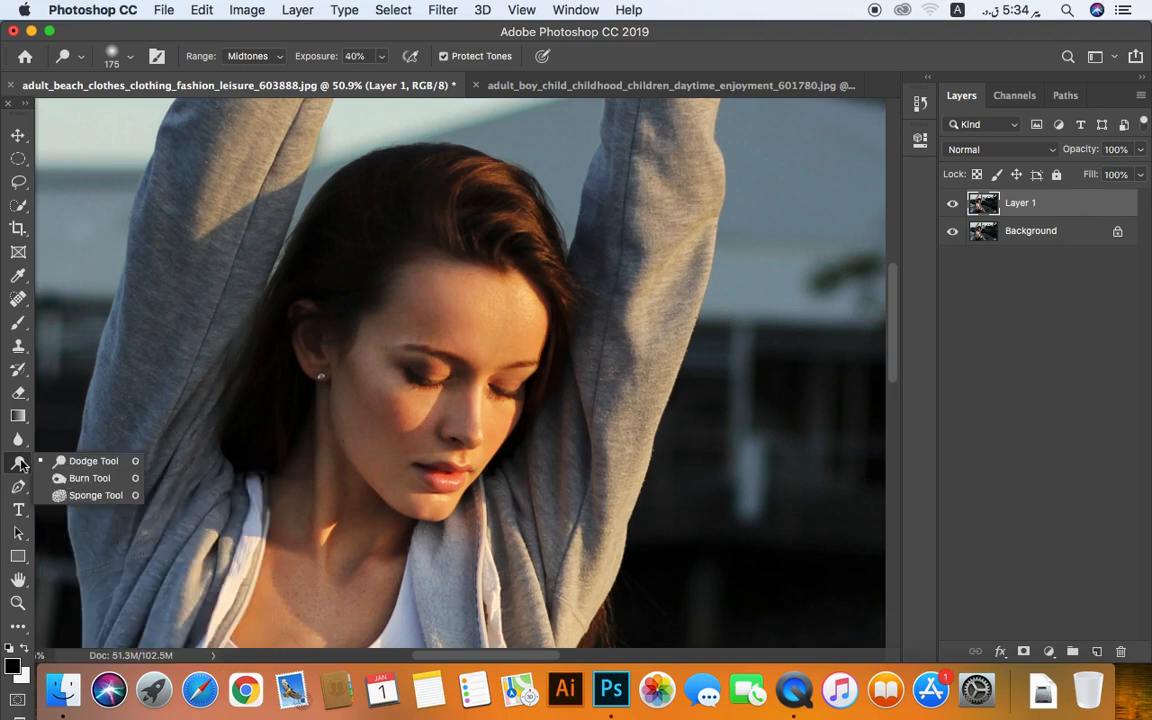
click(101, 481)
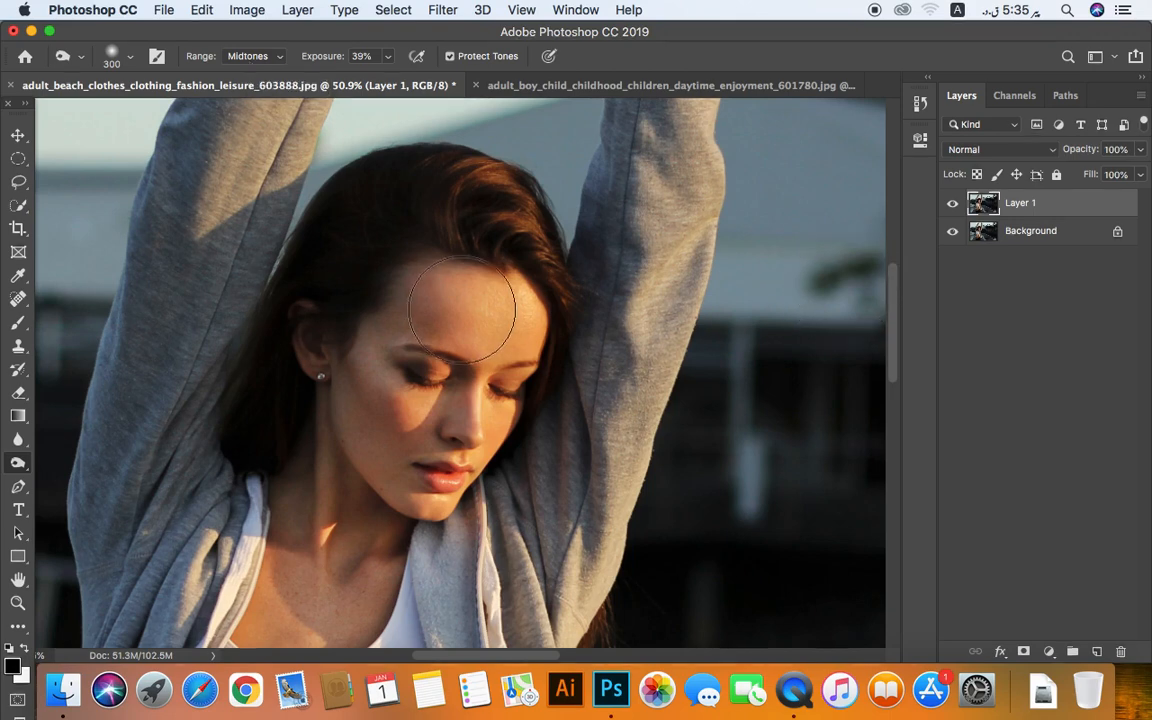
mouse_move(465, 305)
mouse_down()
mouse_move(515, 321)
mouse_move(509, 309)
mouse_move(497, 423)
mouse_move(454, 506)
mouse_move(478, 470)
mouse_move(518, 301)
mouse_move(519, 323)
mouse_move(487, 442)
mouse_move(452, 508)
mouse_move(527, 334)
mouse_move(676, 376)
mouse_move(543, 325)
mouse_up()
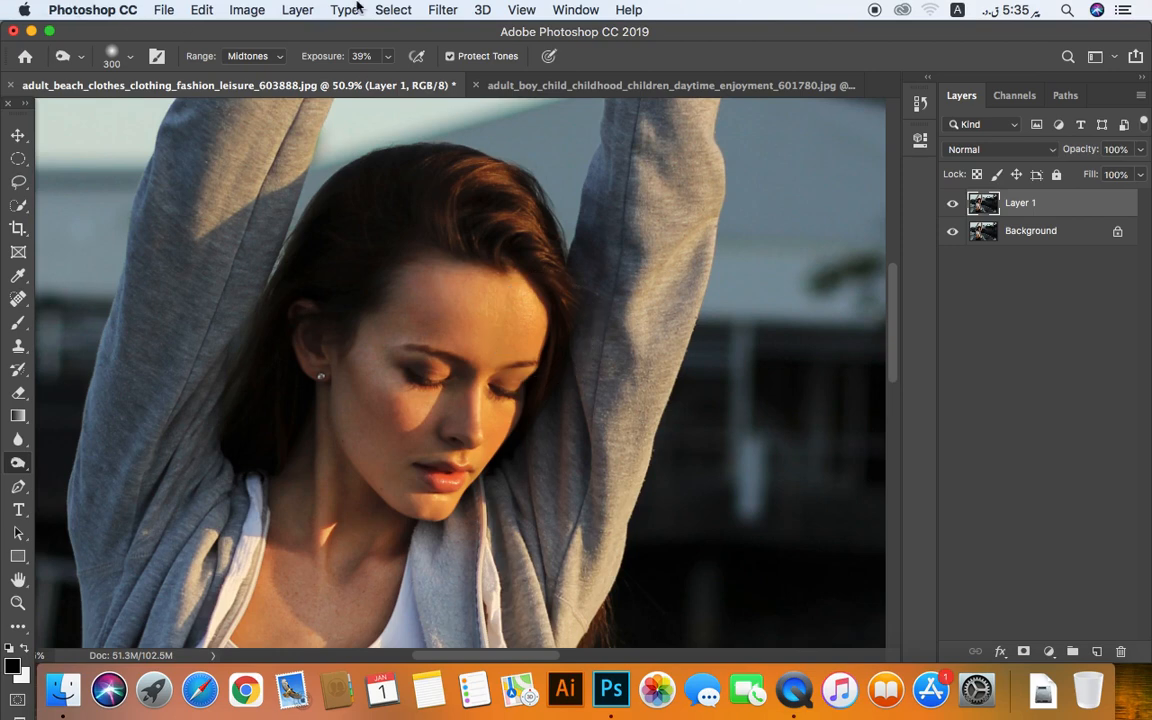
Apply a Selective Color adjustment with Yellow at -36% for the Yellows, and toggle Layer 1's visibility to compare.
click(247, 10)
click(247, 10)
click(250, 10)
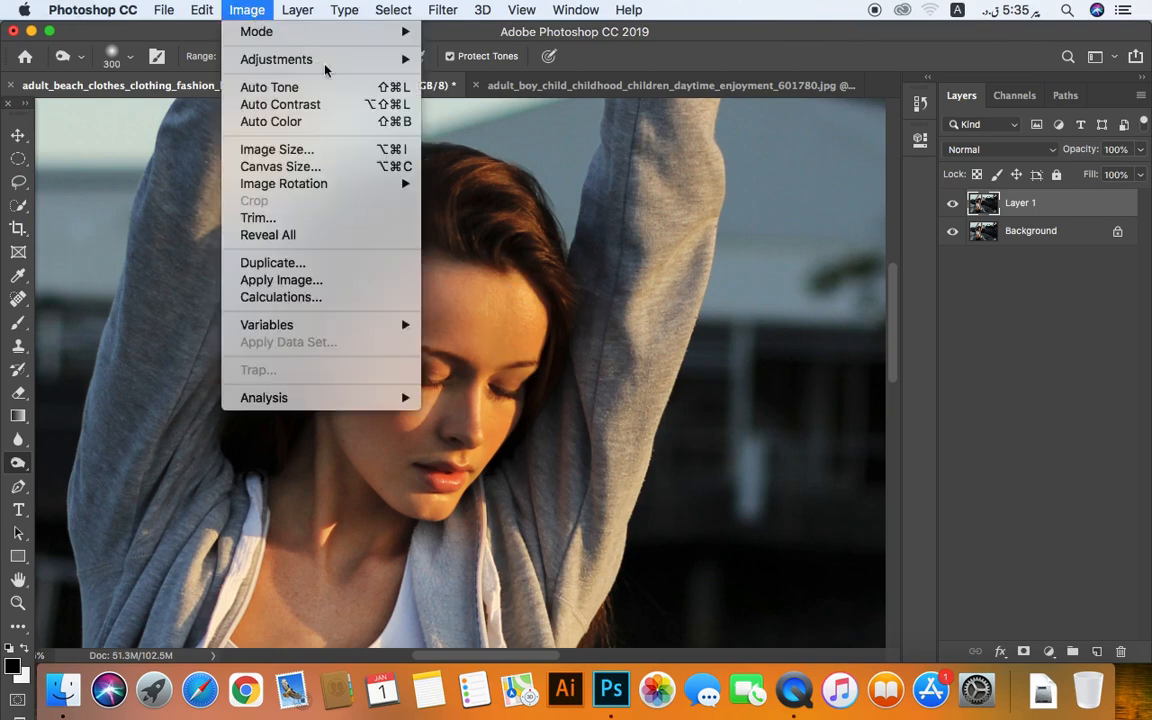
mouse_move(347, 58)
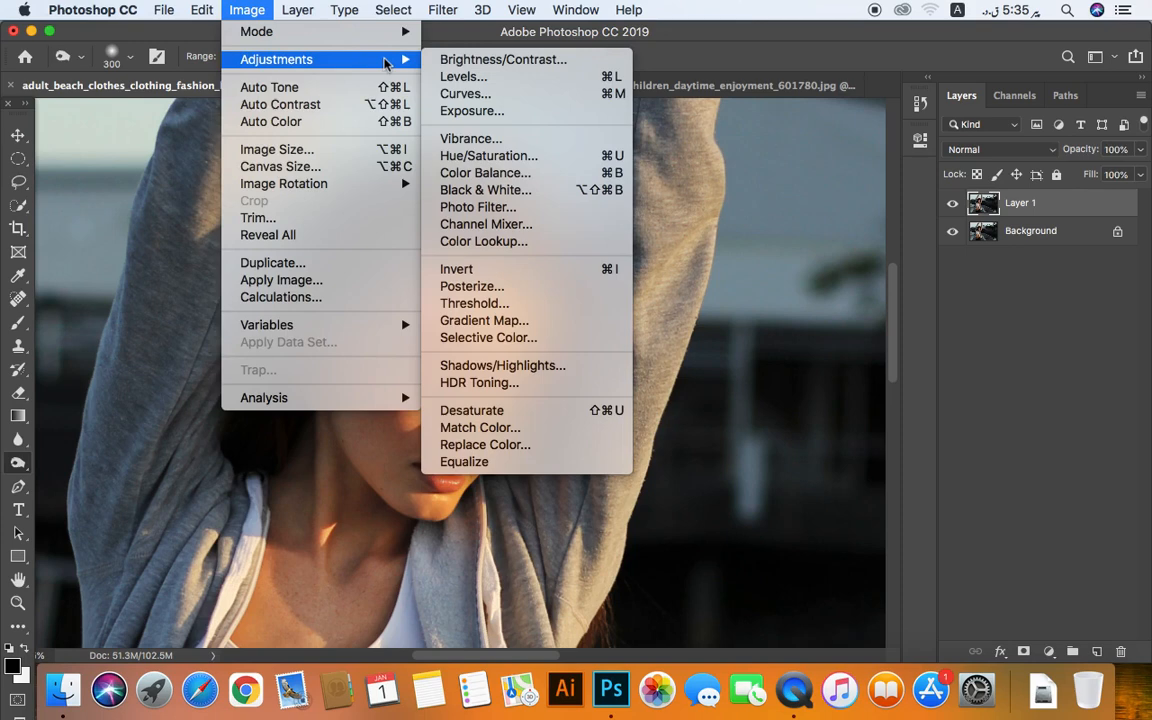
click(540, 340)
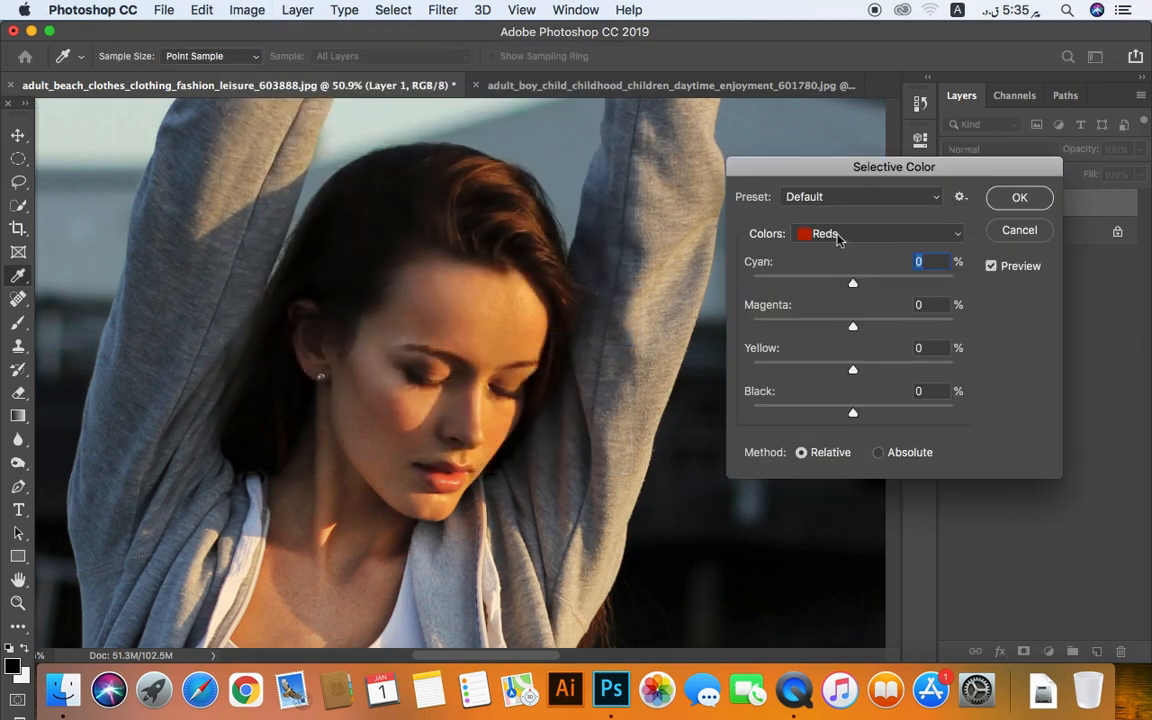
click(840, 233)
click(840, 247)
drag(852, 369, 818, 382)
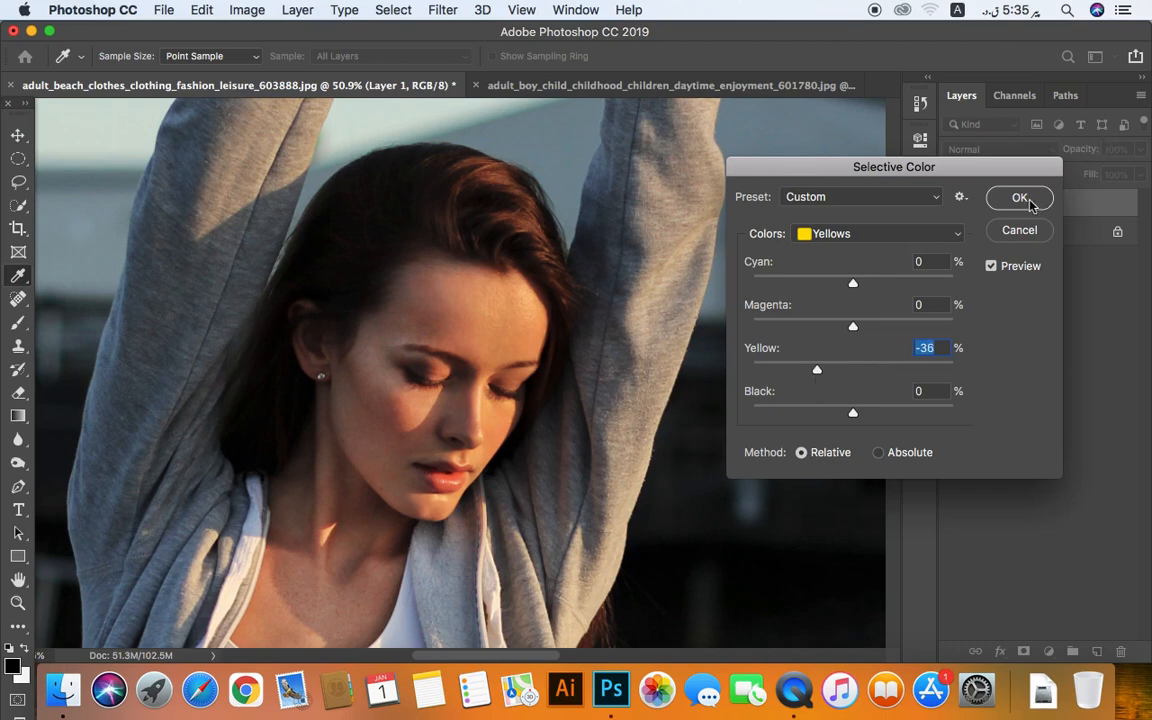
key(Return)
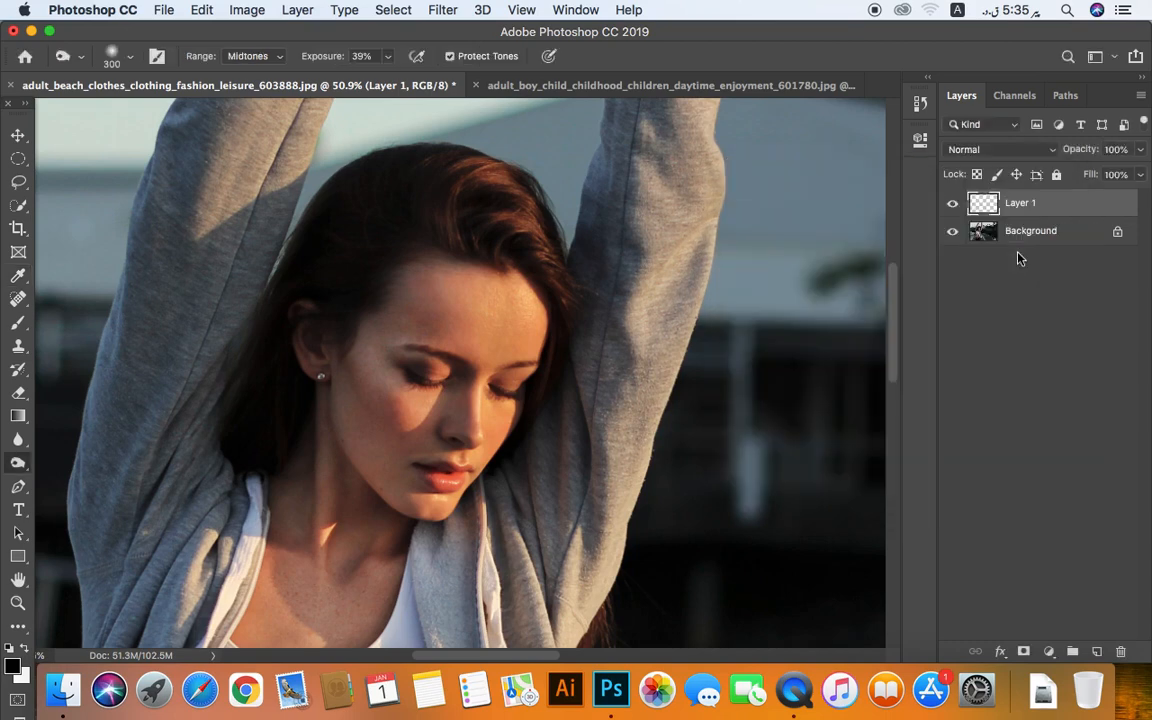
click(953, 204)
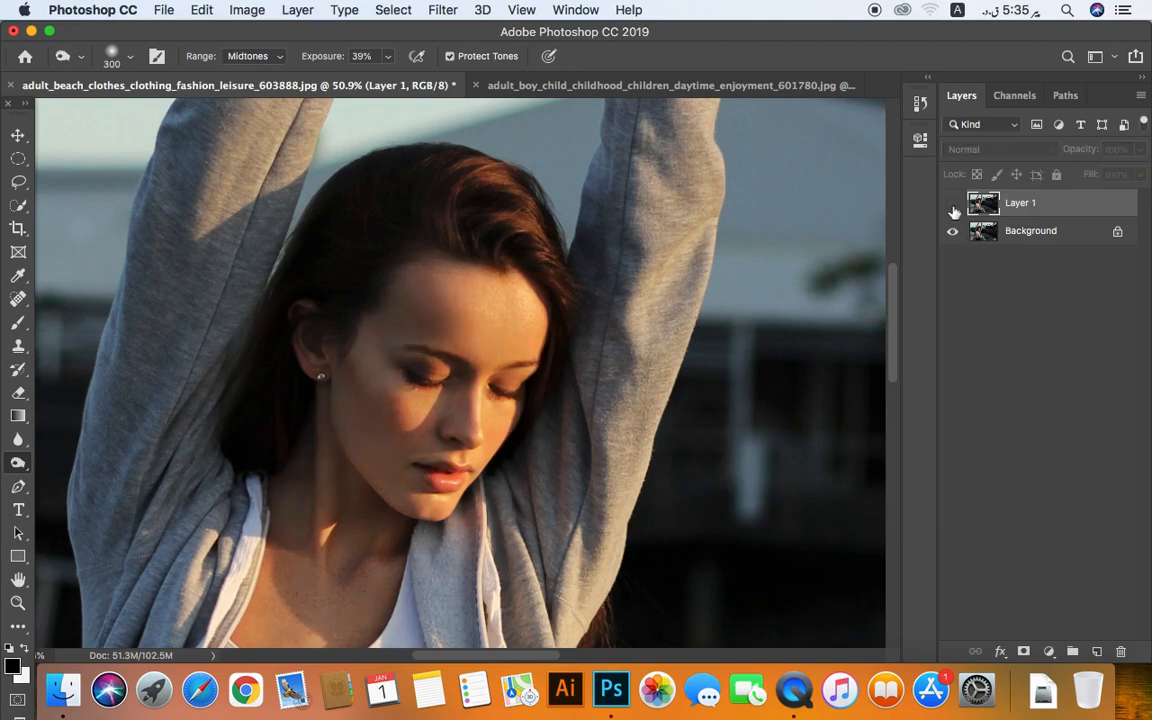
click(953, 206)
click(953, 205)
click(953, 205)
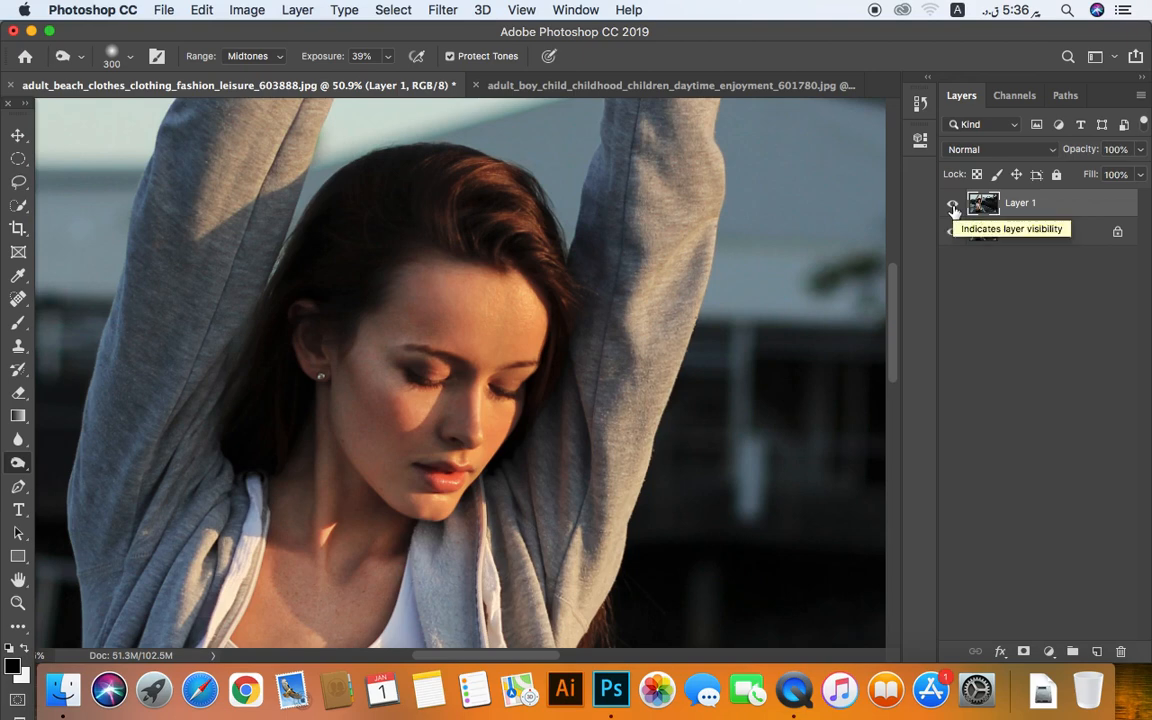
Activate the Sponge tool and switch to the open photo of the child with soap bubbles.
right_click(18, 463)
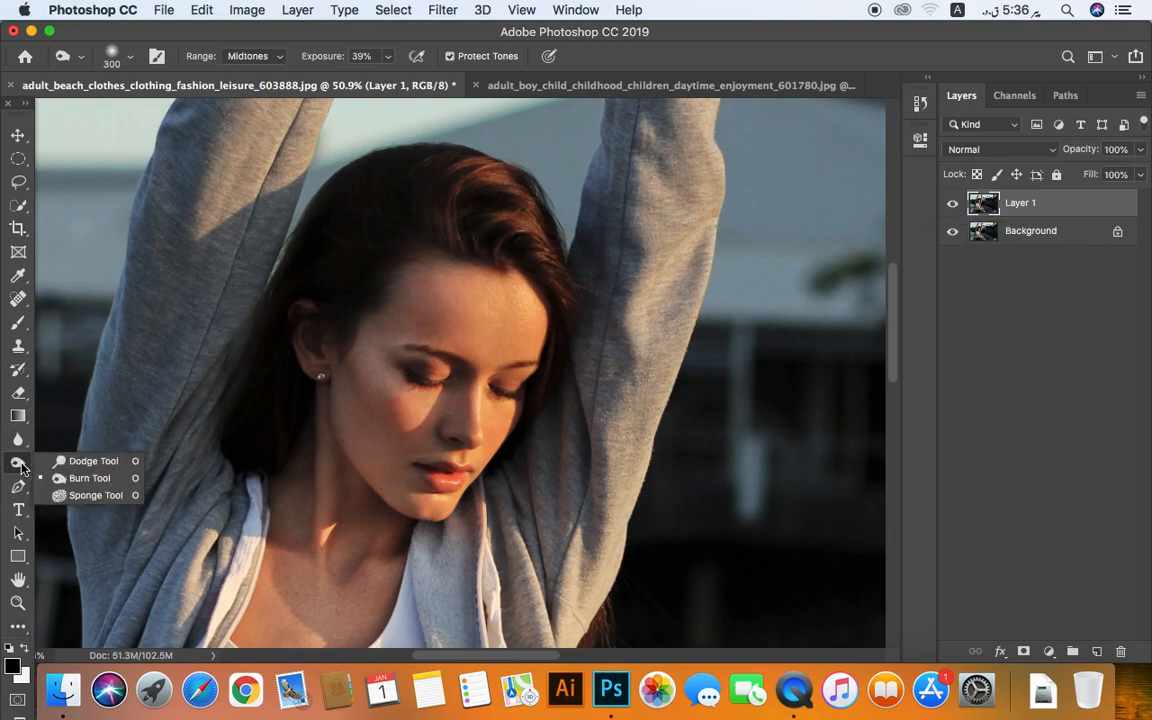
click(93, 497)
click(600, 85)
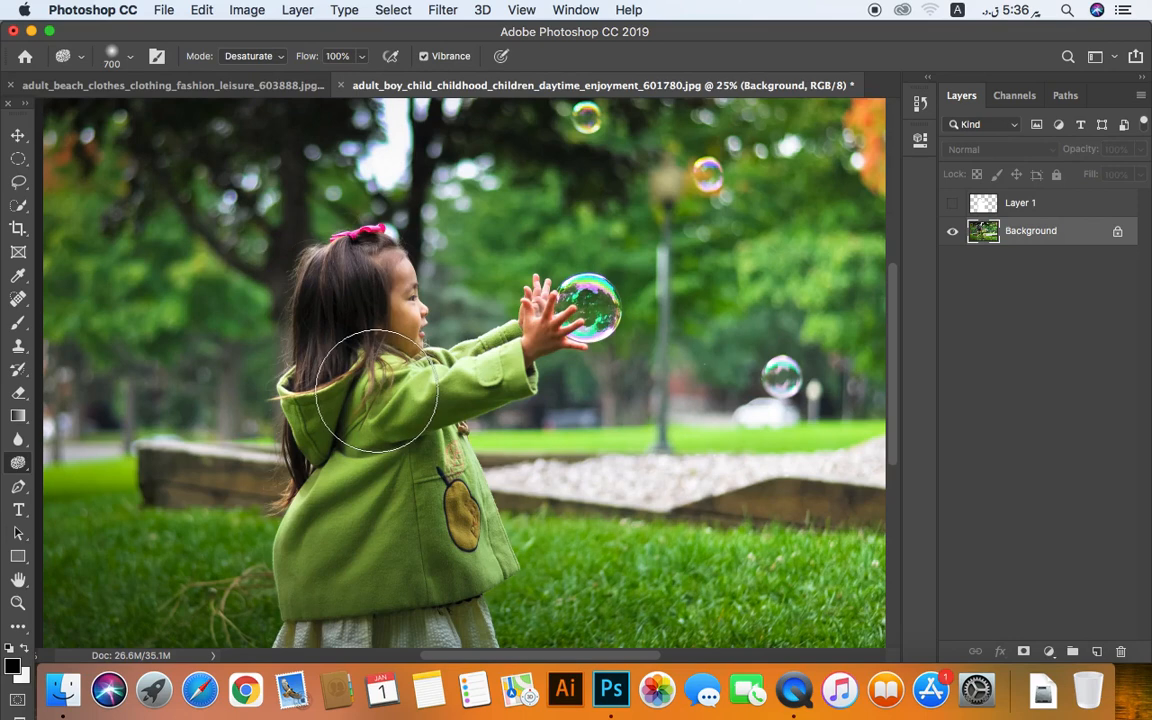
Set the Sponge tool to Saturate mode with 49% flow, and duplicate the Background layer of the child's photo.
click(254, 60)
click(240, 58)
click(240, 58)
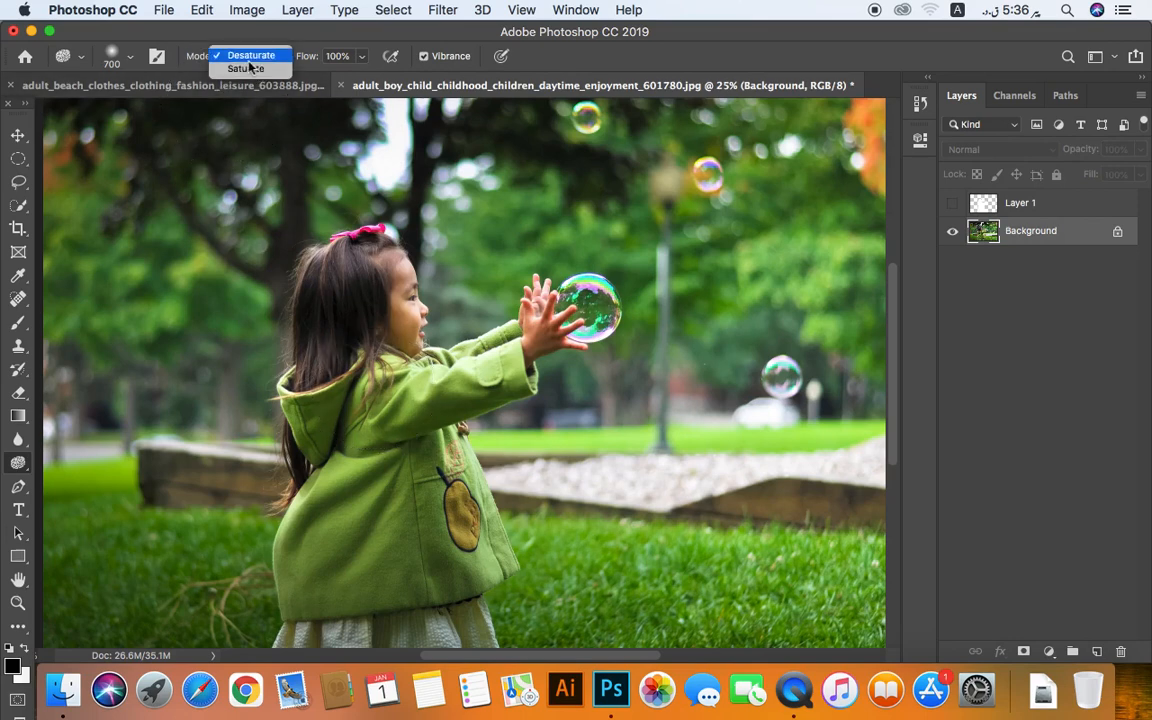
click(254, 69)
click(245, 56)
click(245, 56)
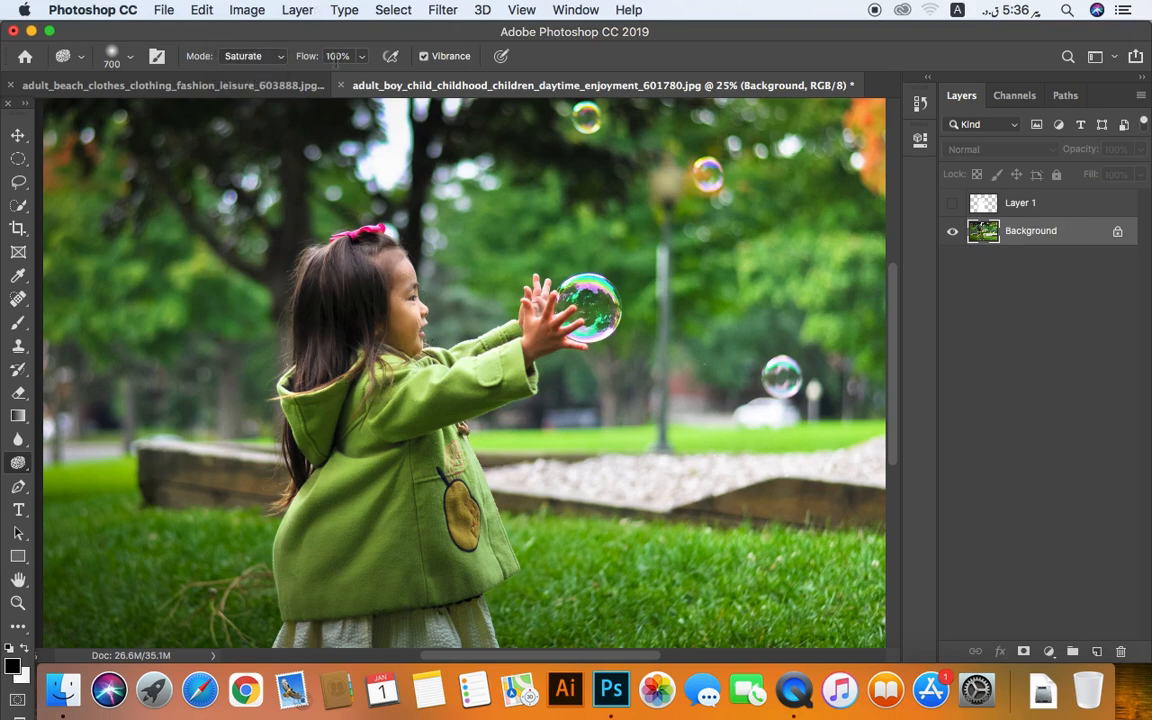
drag(308, 60, 237, 64)
key(super+j)
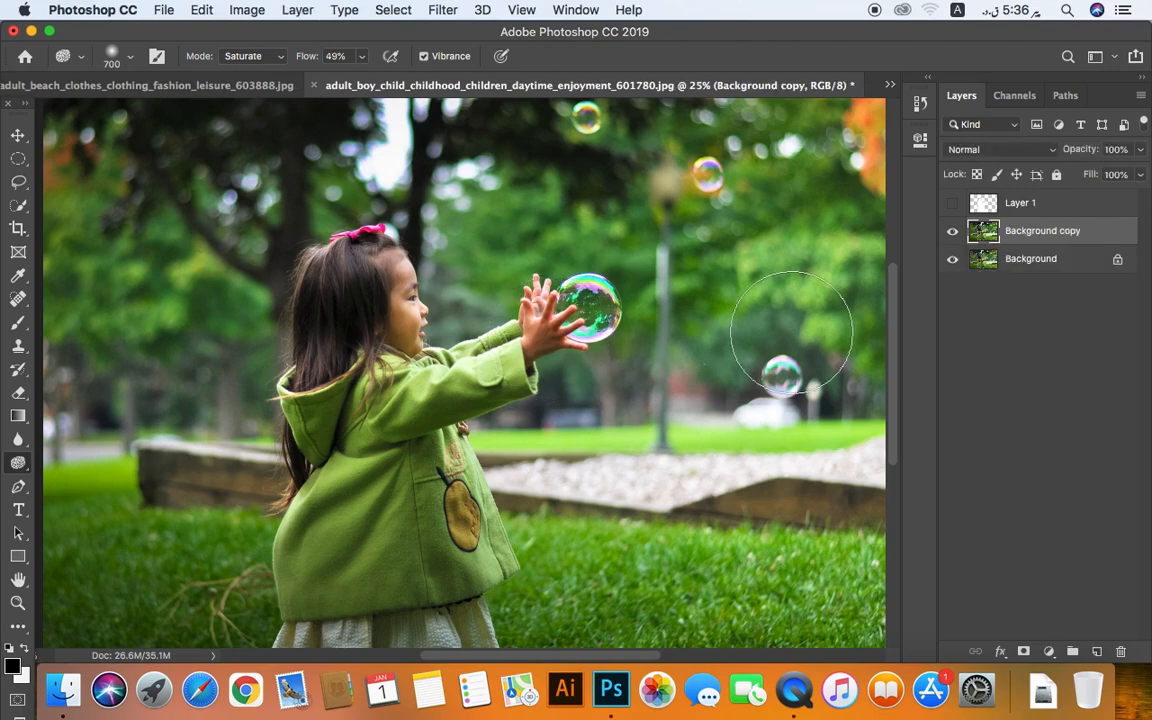
Try saturating the child's hands and the bubble with the Sponge tool, and undo the strokes.
mouse_move(550, 340)
mouse_down()
mouse_move(575, 325)
mouse_move(553, 322)
mouse_move(550, 335)
mouse_move(560, 322)
mouse_up()
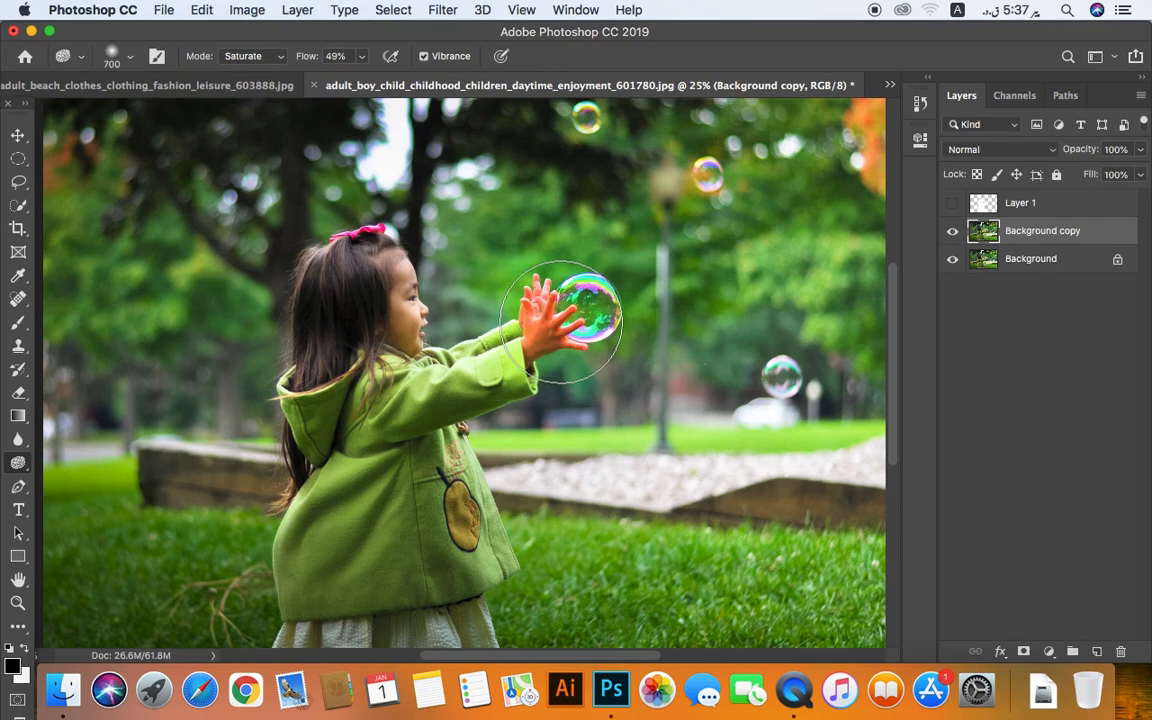
key(super+z)
key(super+z)
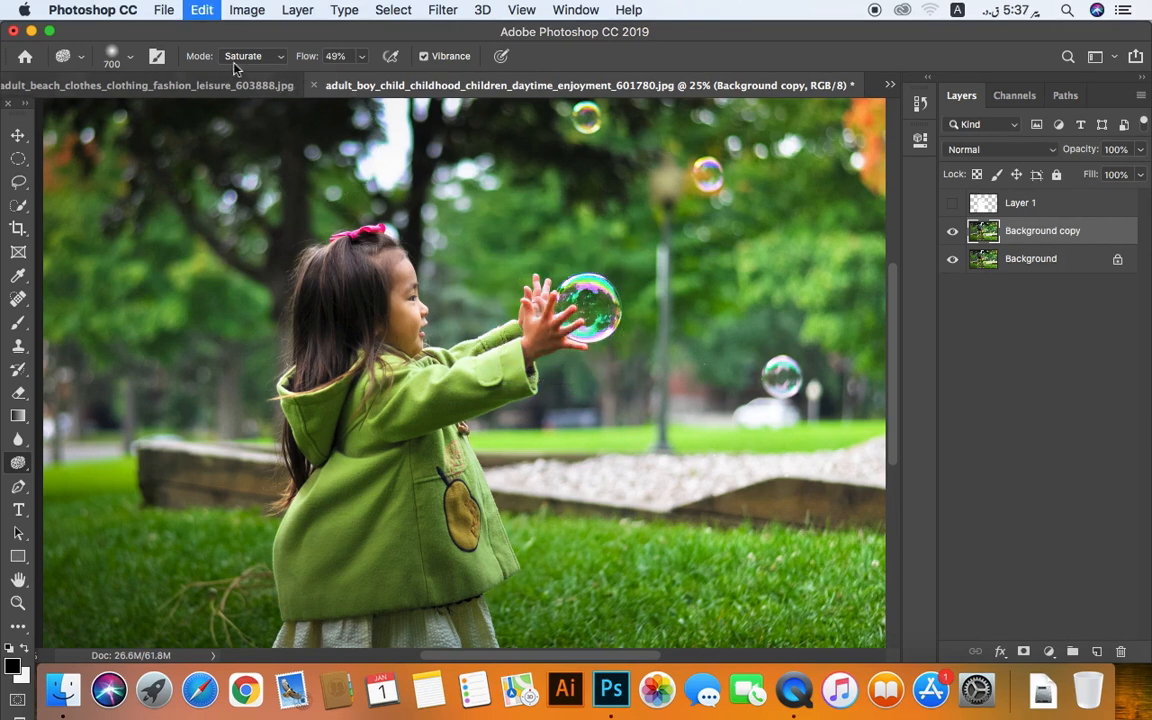
Switch the Sponge tool to Desaturate mode and desaturate the child's hands and the adjacent bubble on Background copy.
click(246, 56)
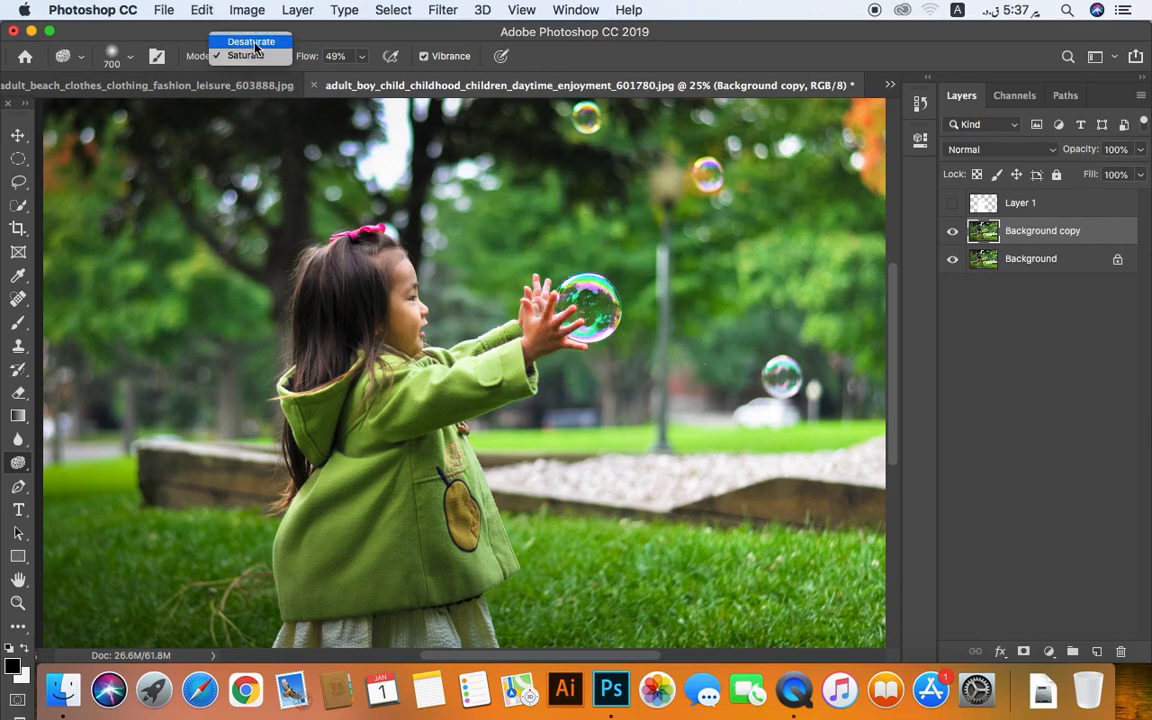
click(235, 41)
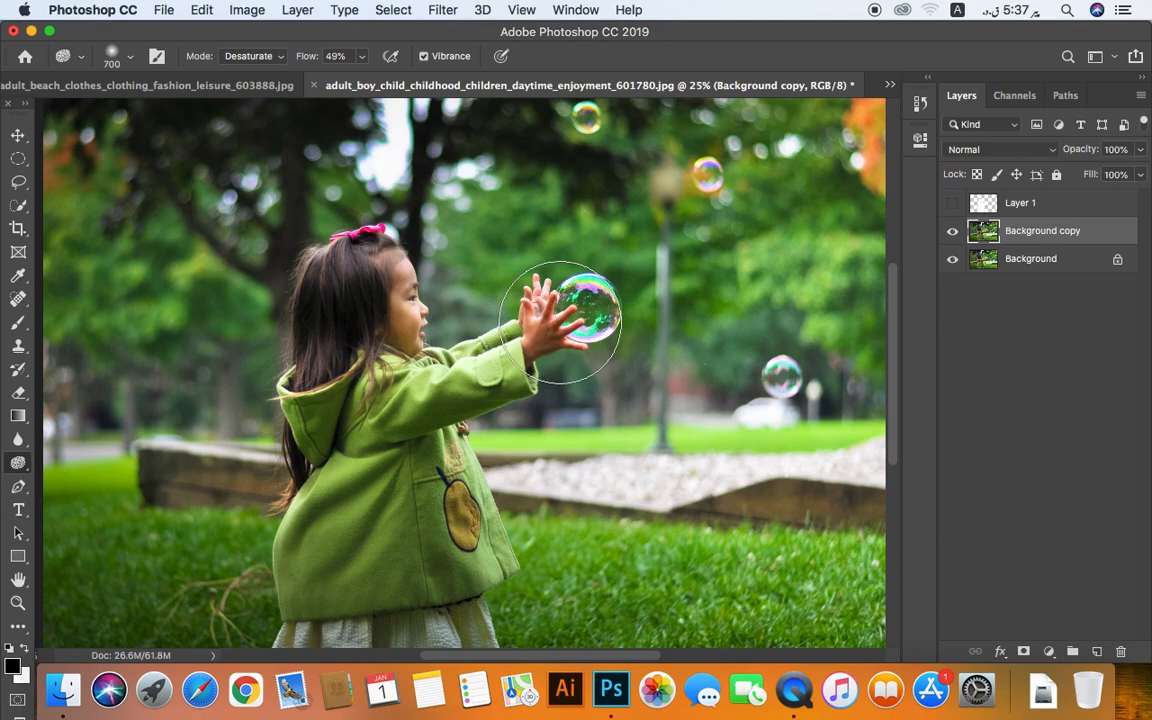
mouse_move(560, 322)
mouse_down()
mouse_move(589, 306)
mouse_move(540, 314)
mouse_move(578, 321)
mouse_move(563, 338)
mouse_move(545, 303)
mouse_move(579, 339)
mouse_move(586, 321)
mouse_move(558, 317)
mouse_up()
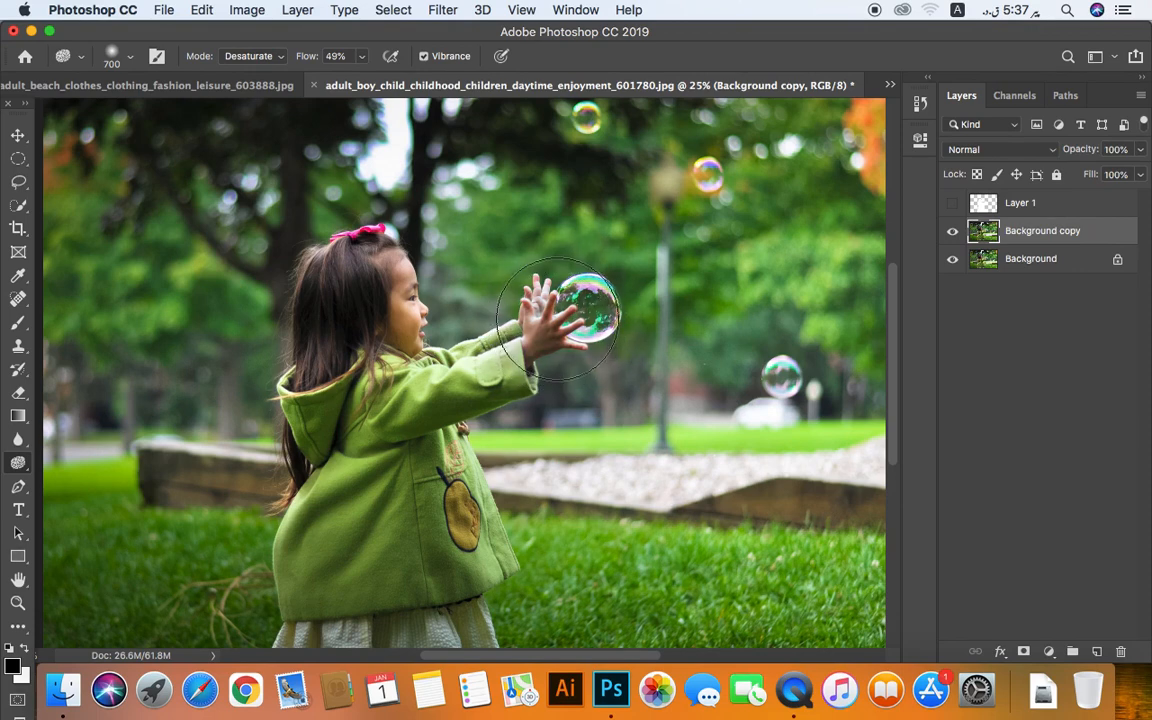
Toggle the visibility of Background copy to compare the desaturated hands and bubble with the original.
click(953, 232)
click(953, 232)
click(953, 232)
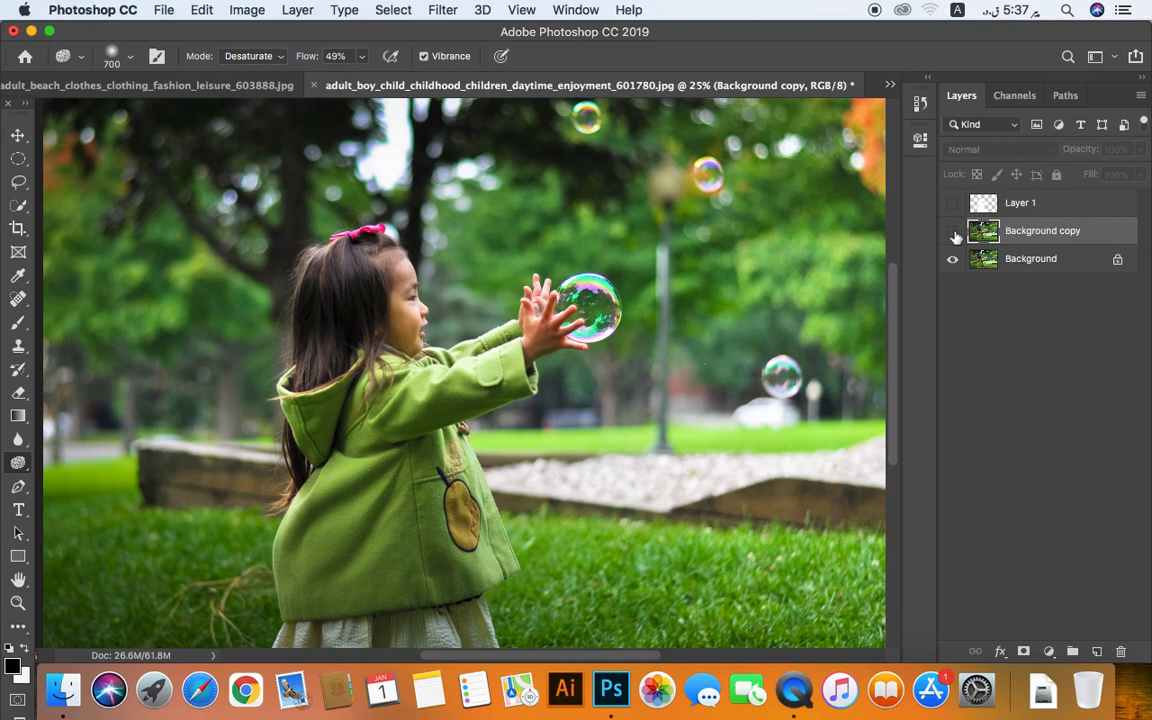
click(953, 238)
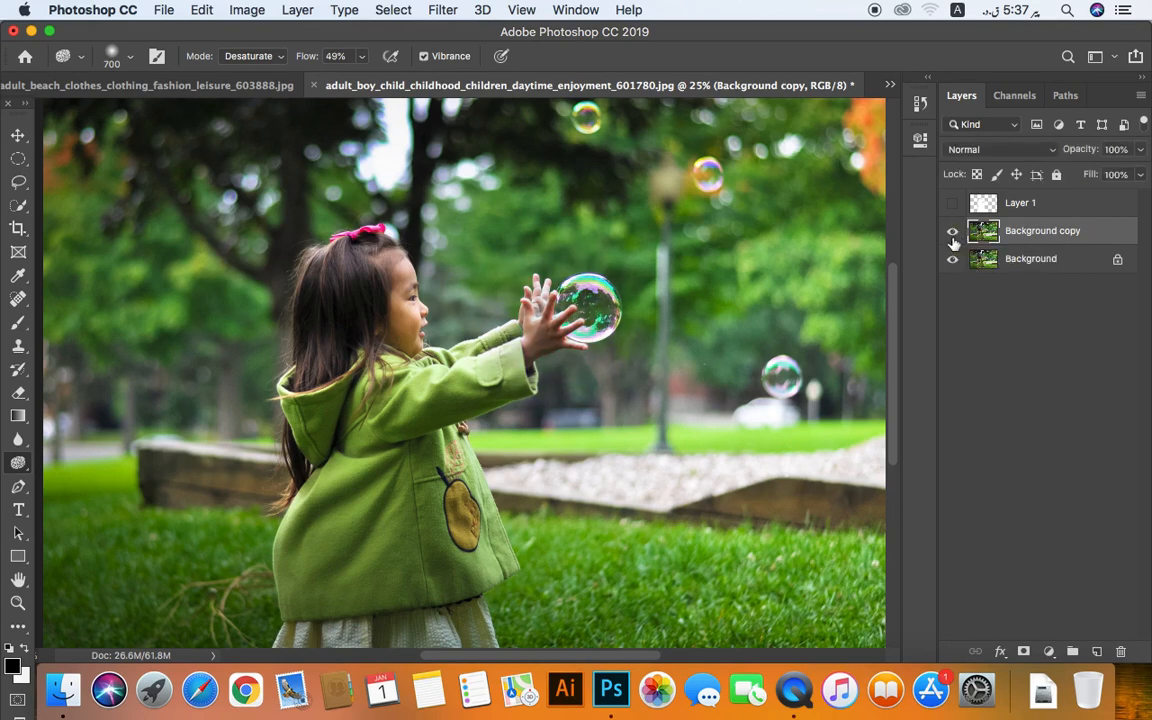
click(953, 235)
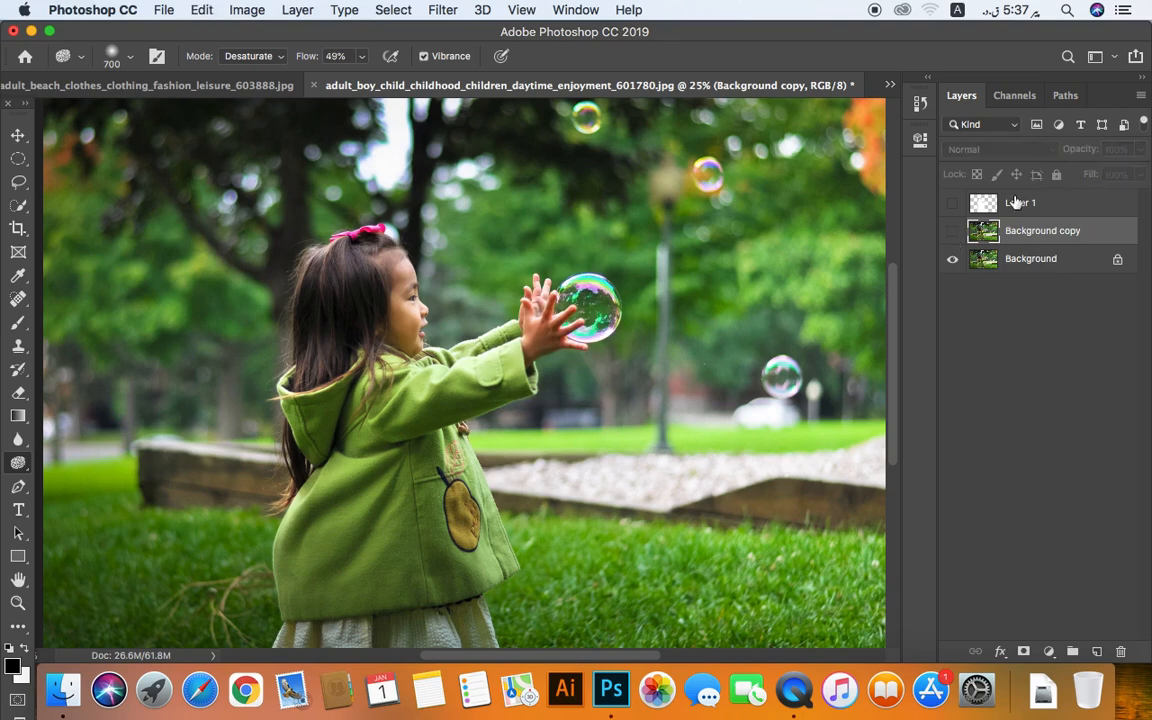
Load Layer 1's outline of the child as a selection, and desaturate the hands inside it on Background copy.
super+click(985, 205)
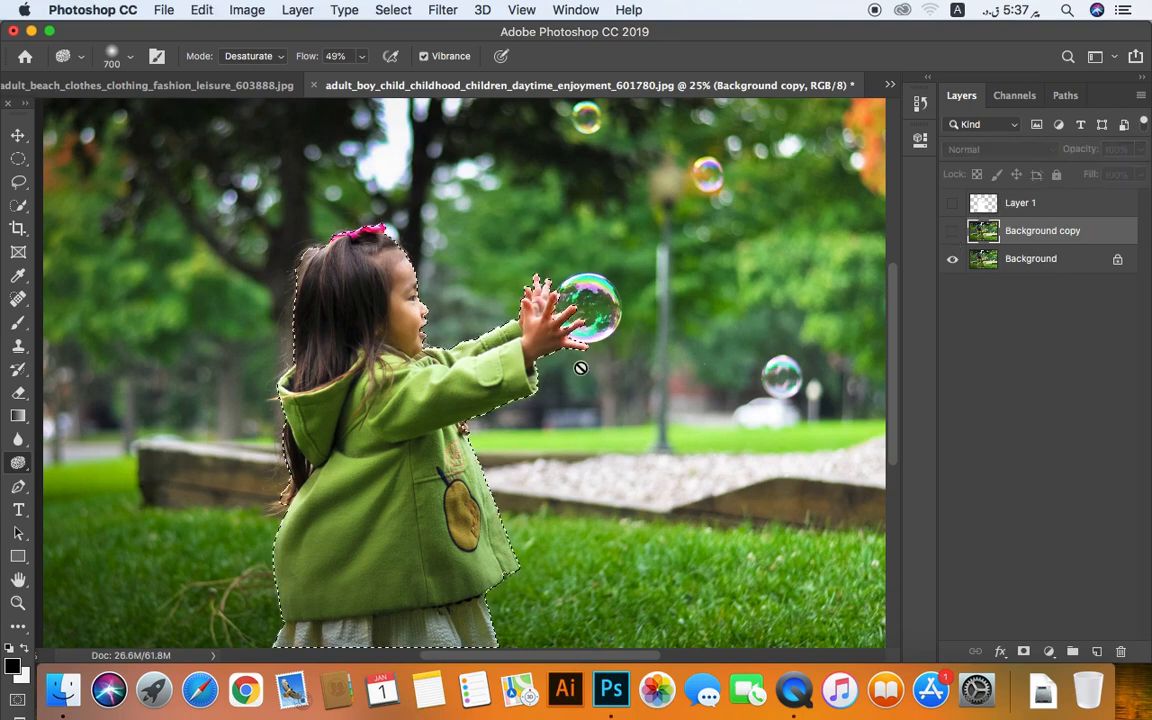
click(953, 233)
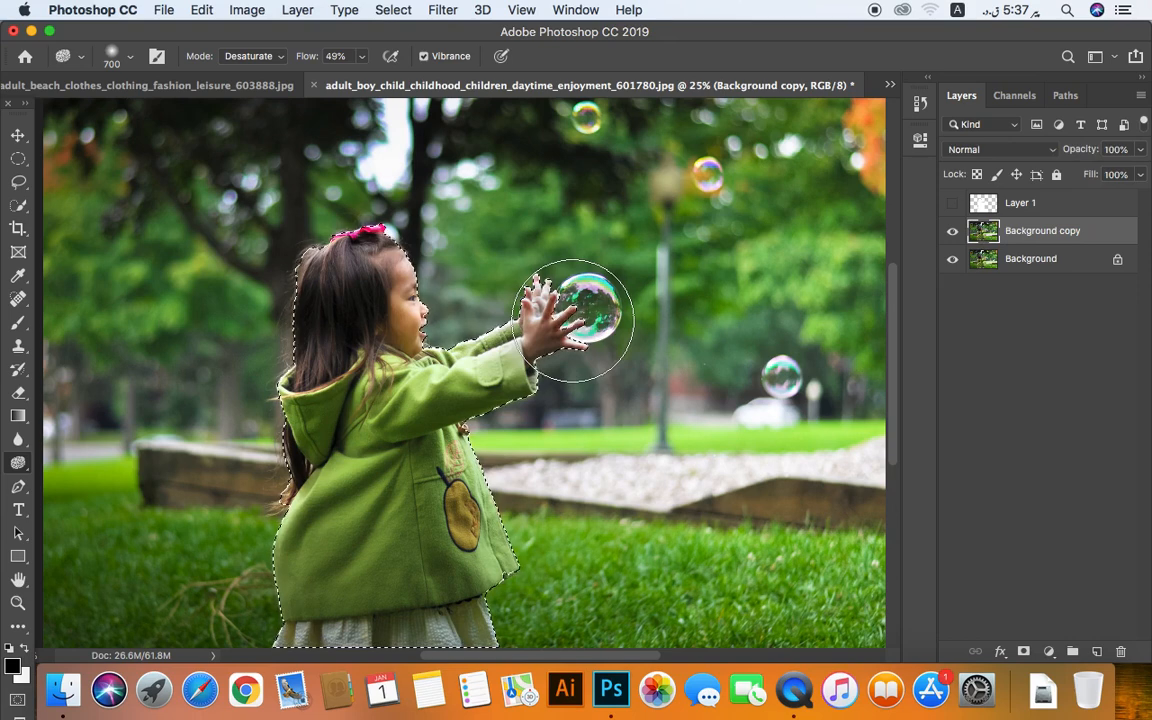
key(super+comma)
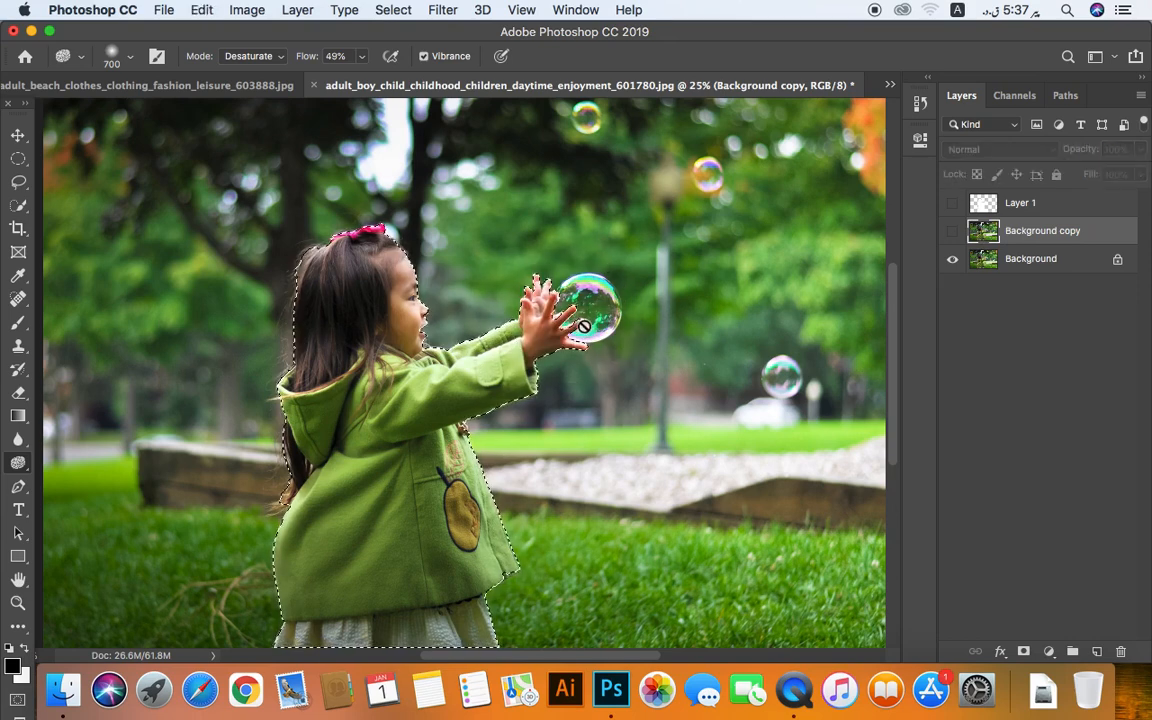
click(952, 231)
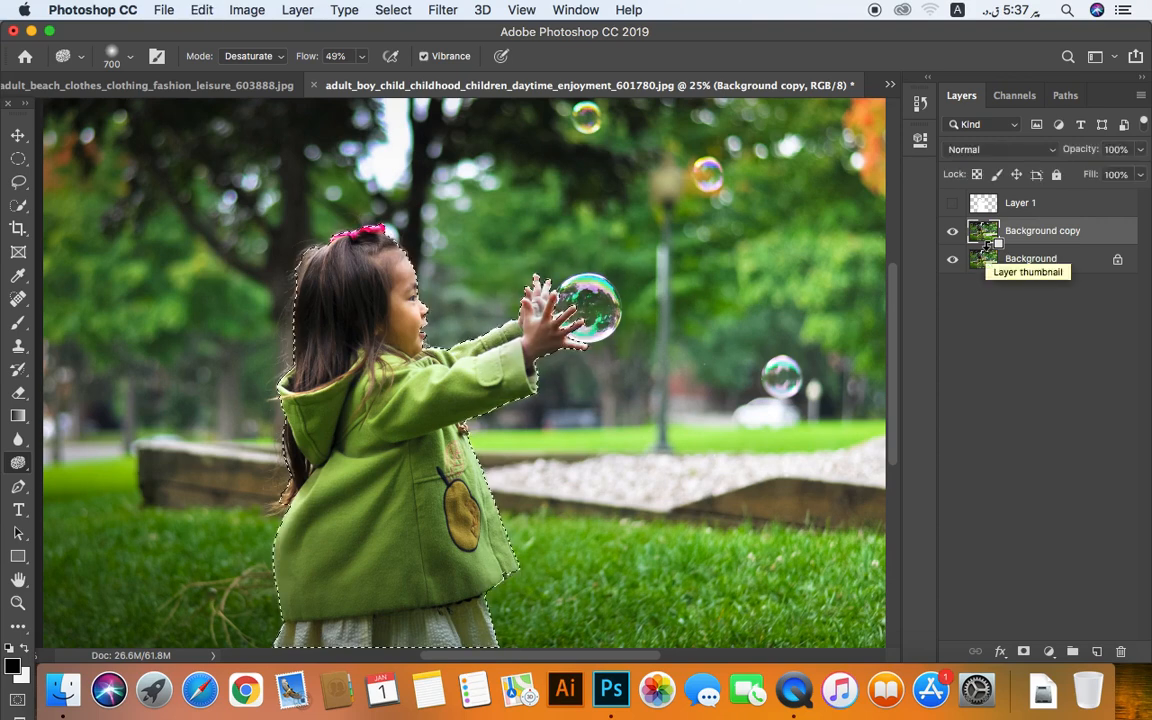
Undo and redo the latest changes to compare the hands before and after, leaving Background copy shown.
key(super+z)
key(super+z)
key(super+shift+z)
key(super+z)
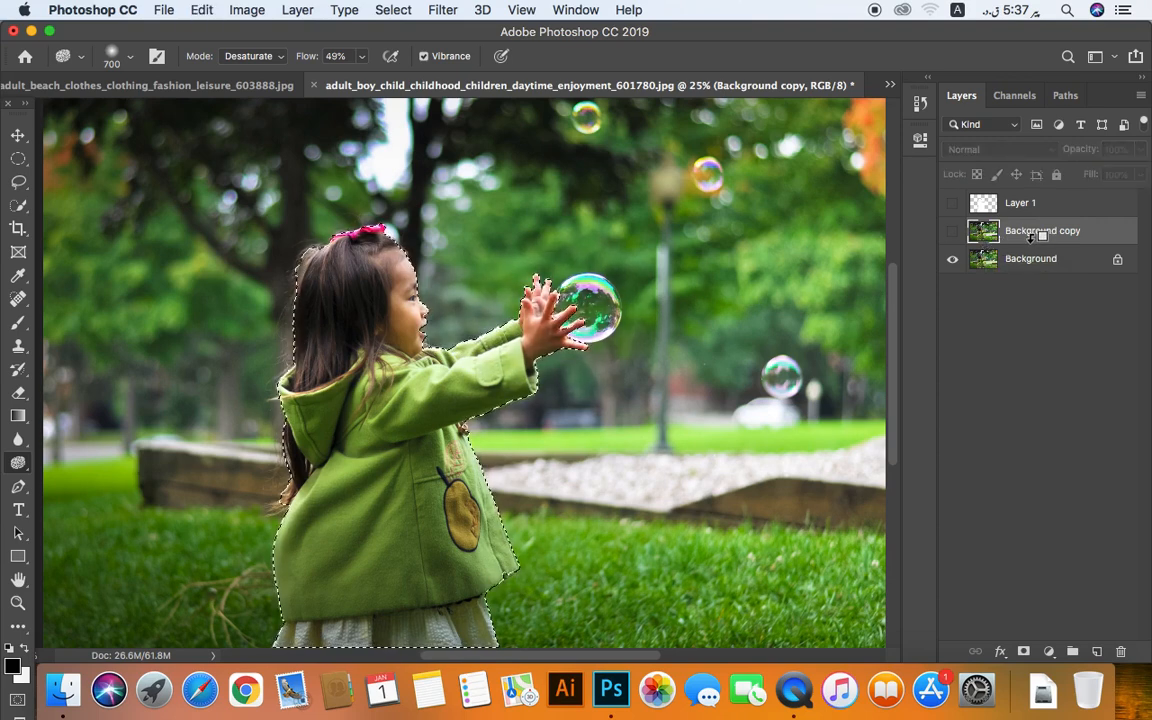
key(super+shift+z)
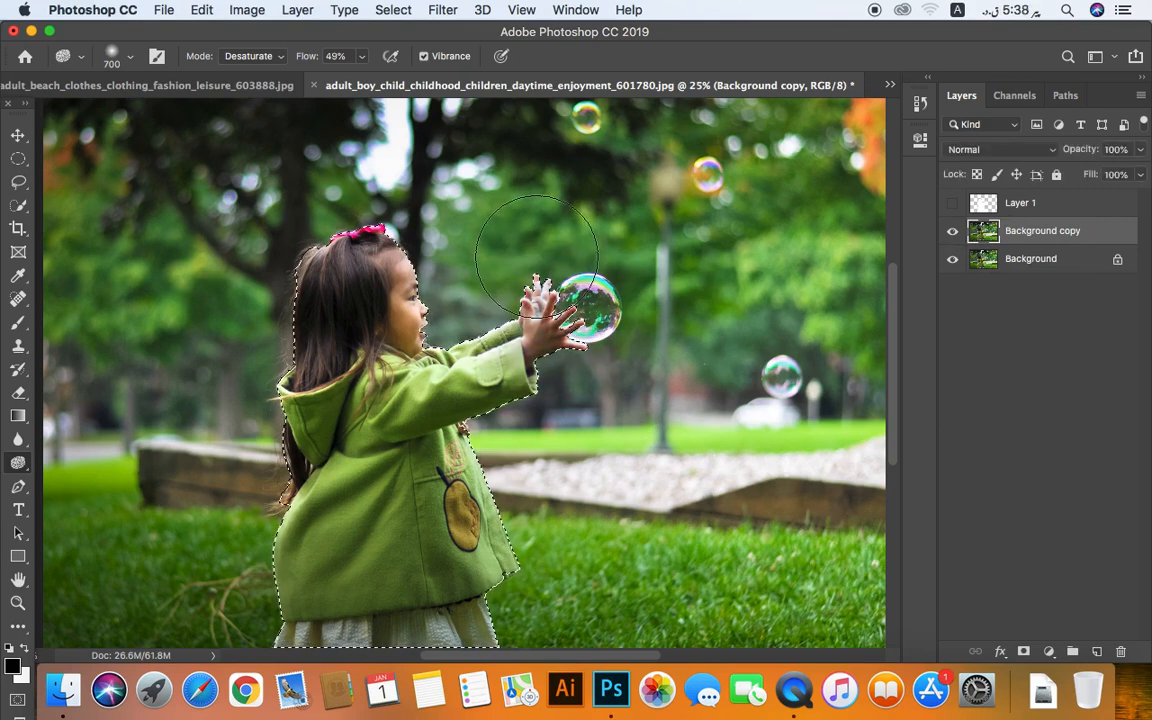
Desaturate the whole child inside the selection with the Sponge at 100% flow, deselect, and toggle Background copy's visibility to compare.
drag(306, 60, 370, 60)
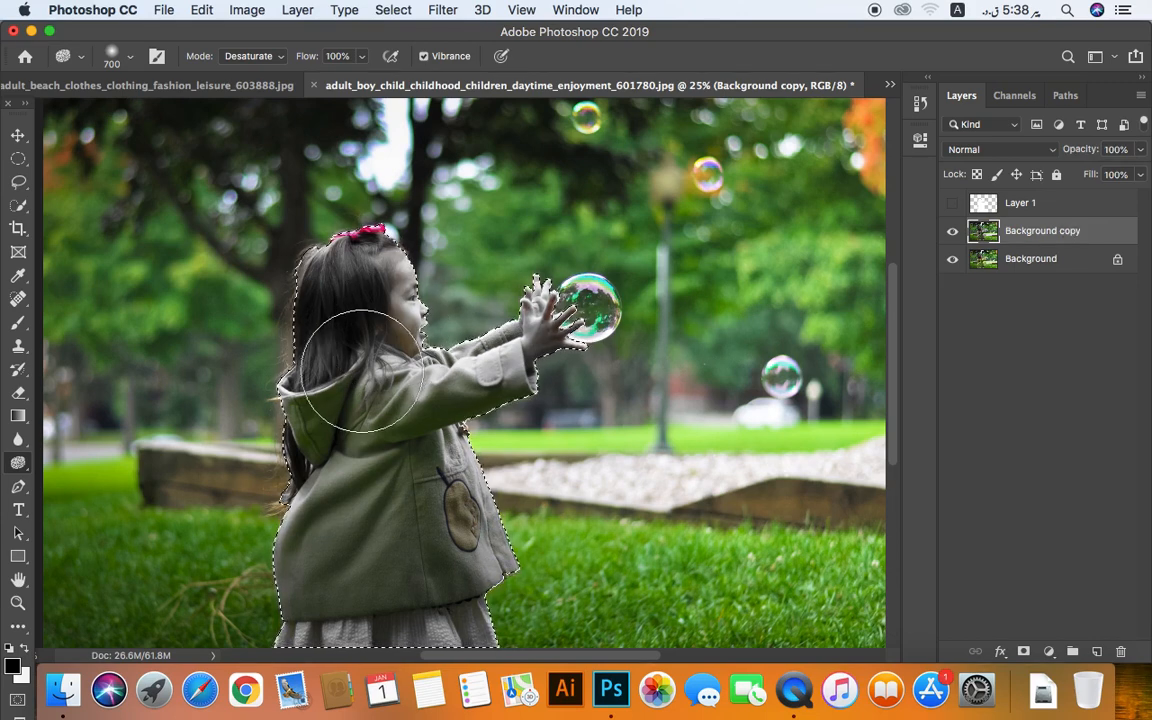
key(super+d)
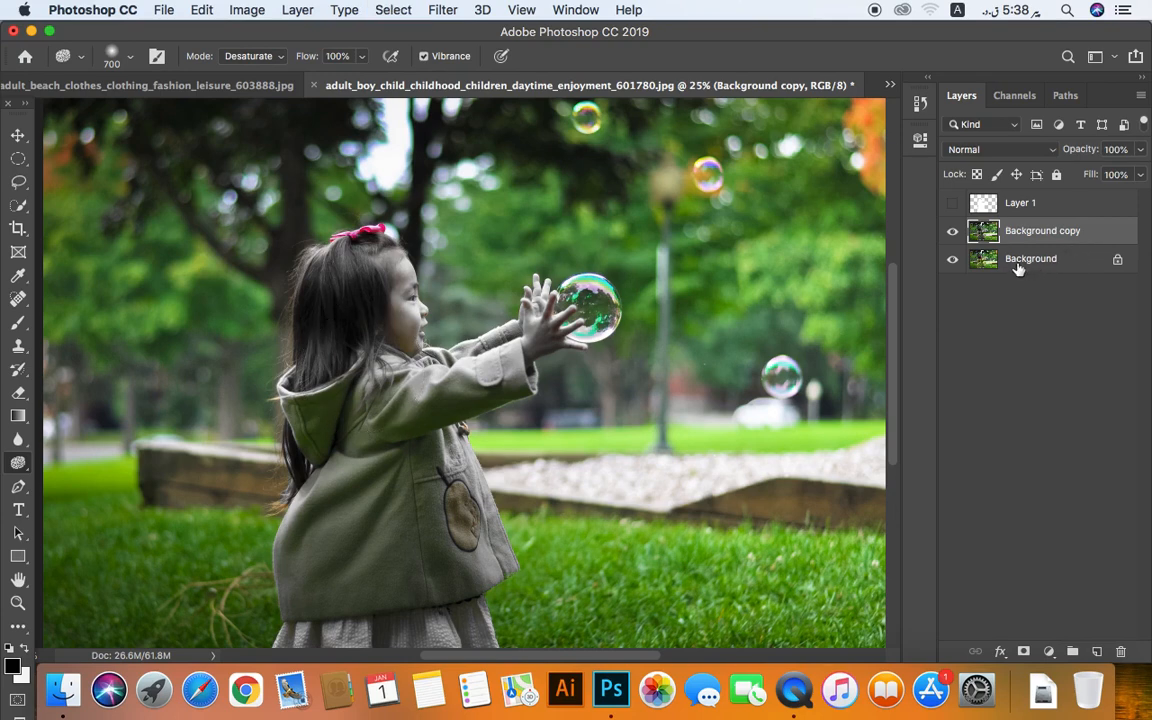
key(v)
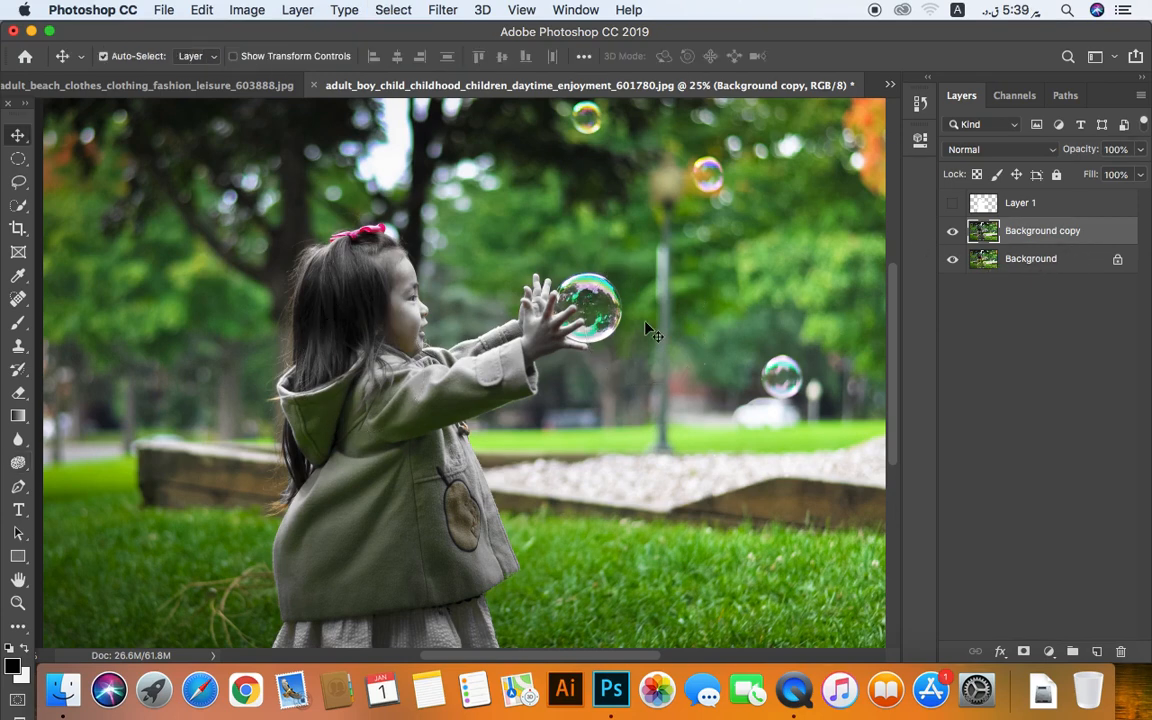
click(953, 232)
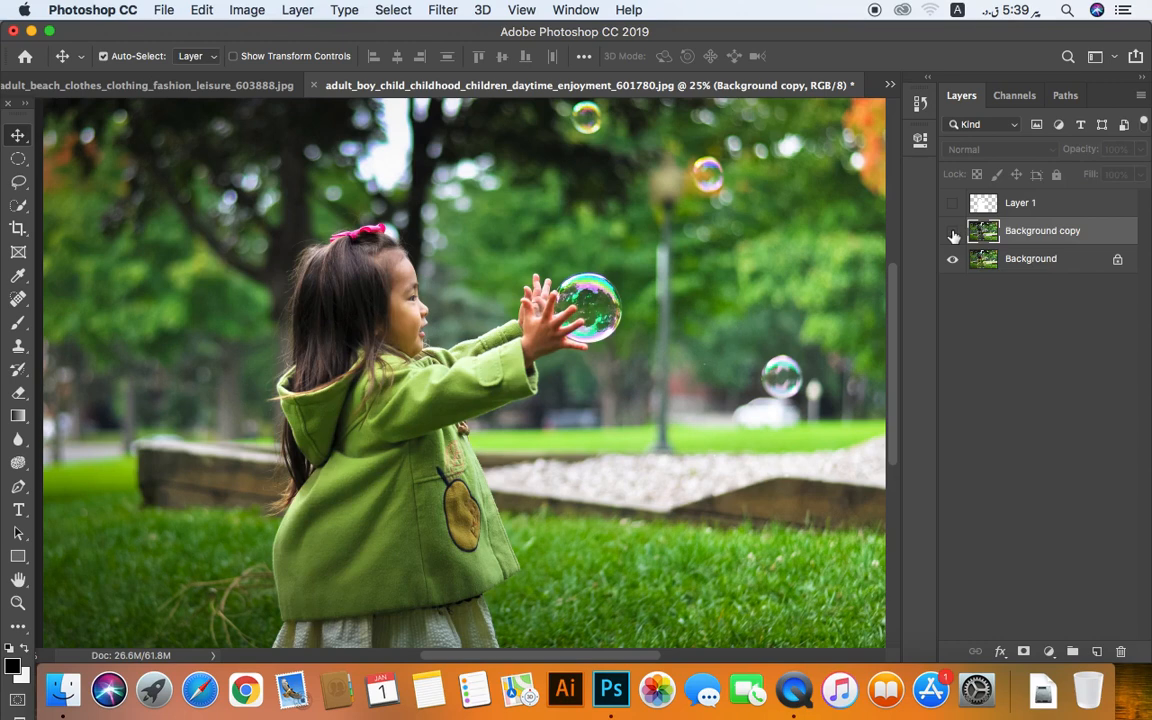
click(953, 233)
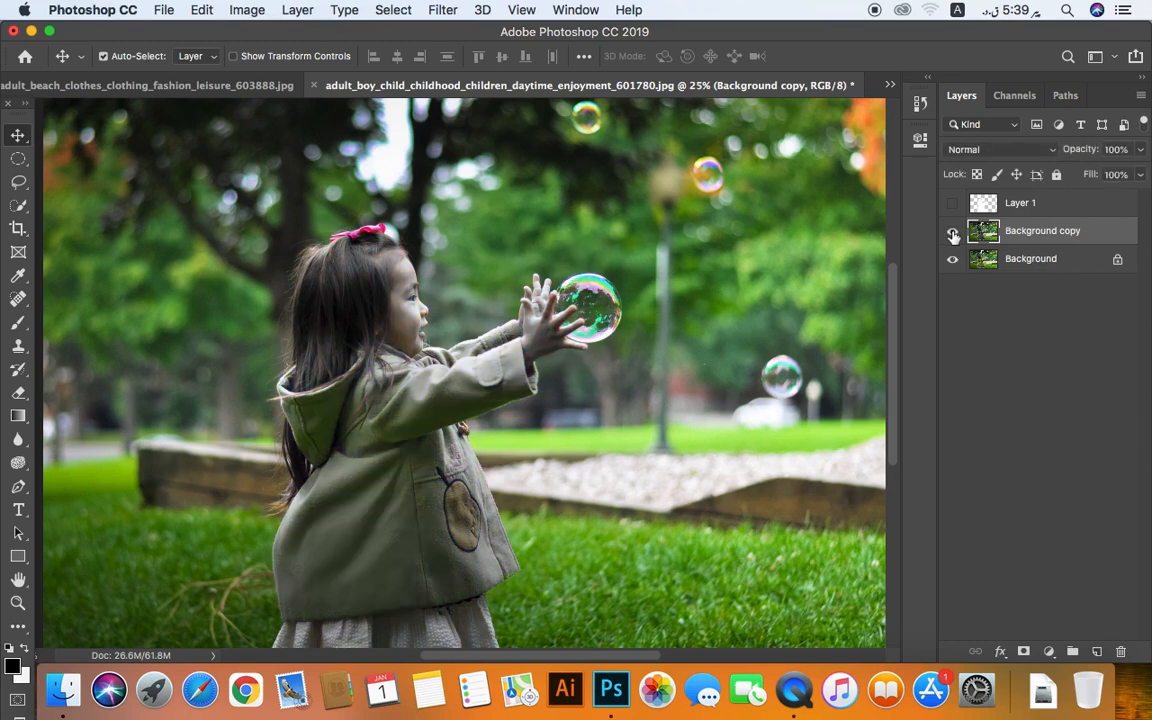